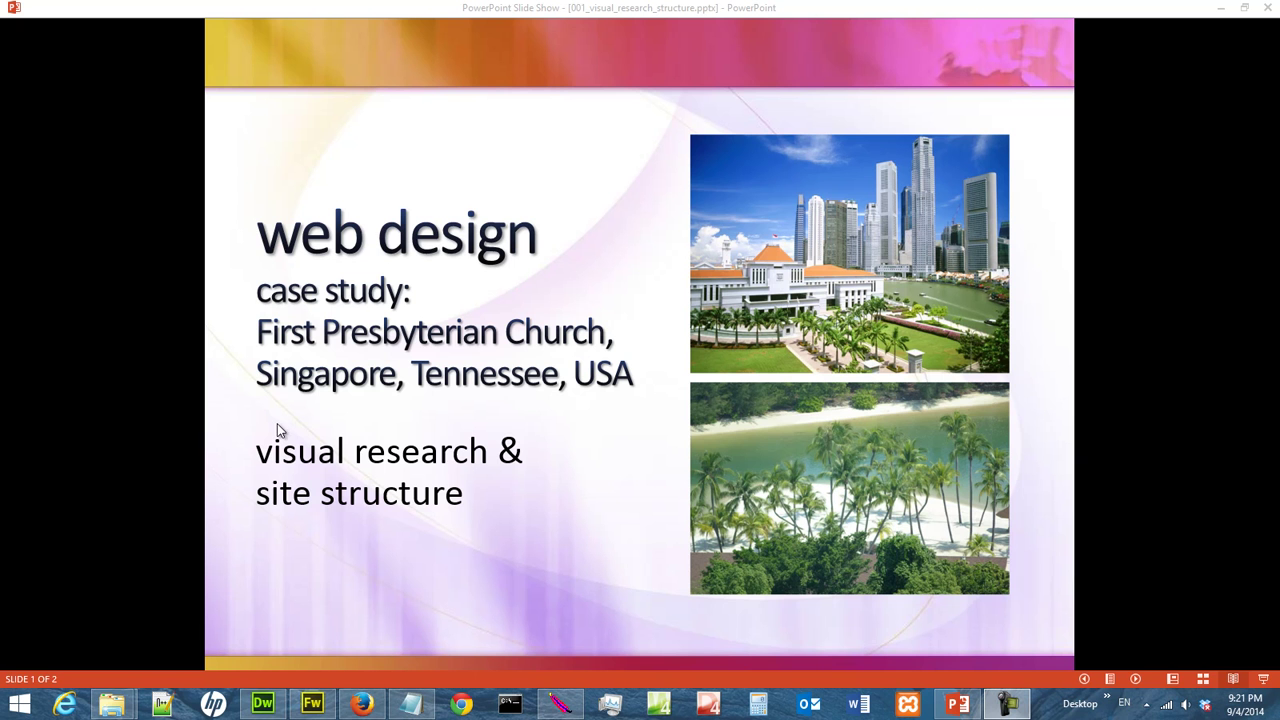
# Step: Advance the web design case-study slideshow from the title slide to slide 2's viewing suggestions
pyautogui.click(1138, 682)
pyautogui.click(1138, 682)
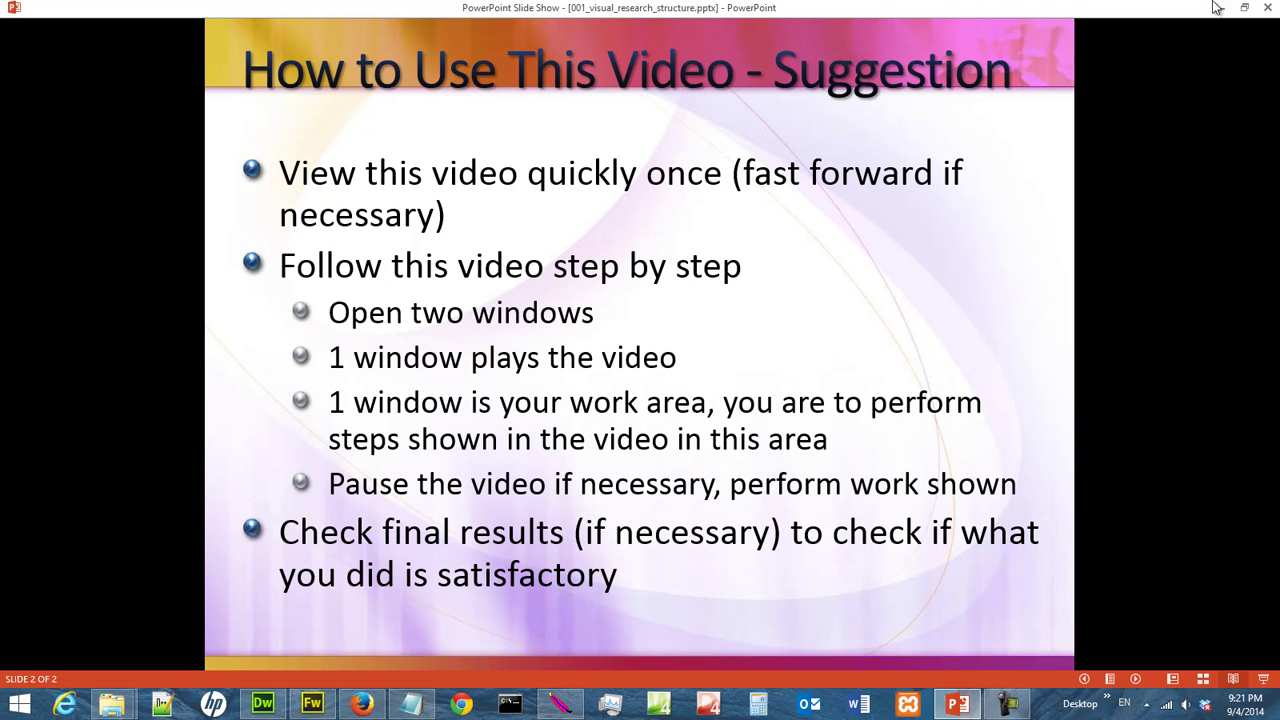
# Step: End the slideshow, bring up the case-study note, and highlight the church name and location line
pyautogui.click(1269, 10)
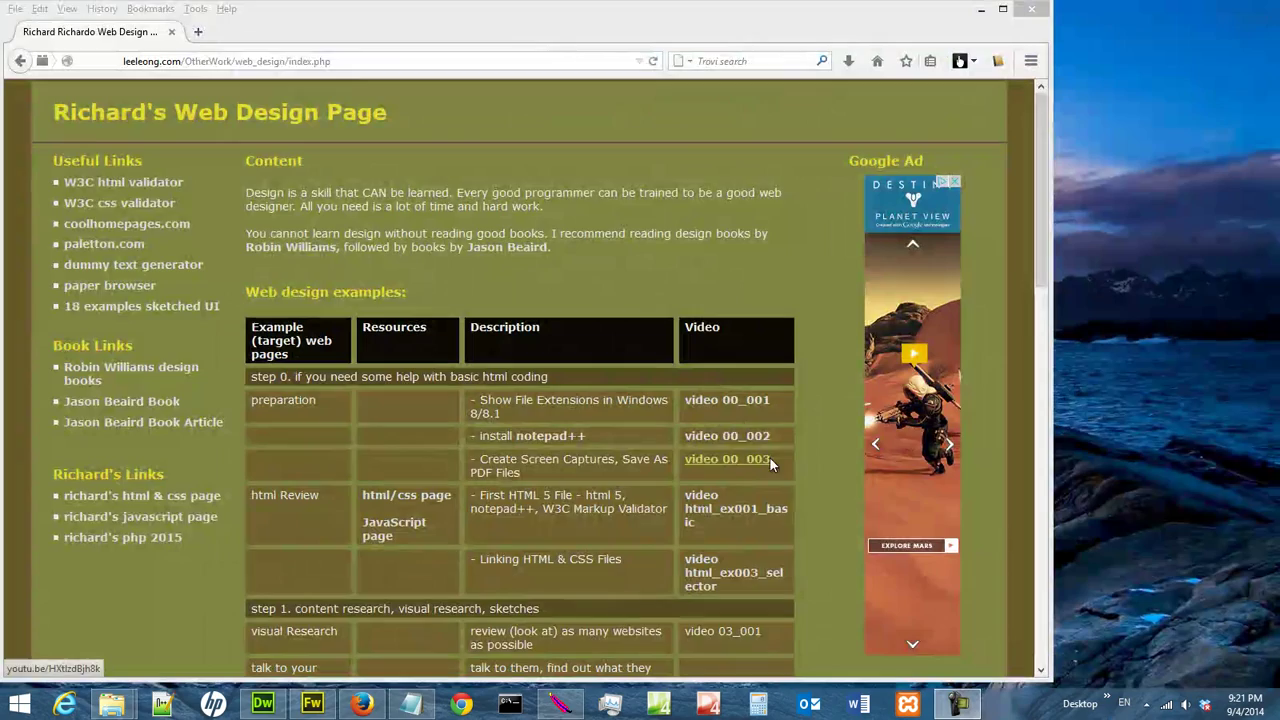
pyautogui.click(424, 708)
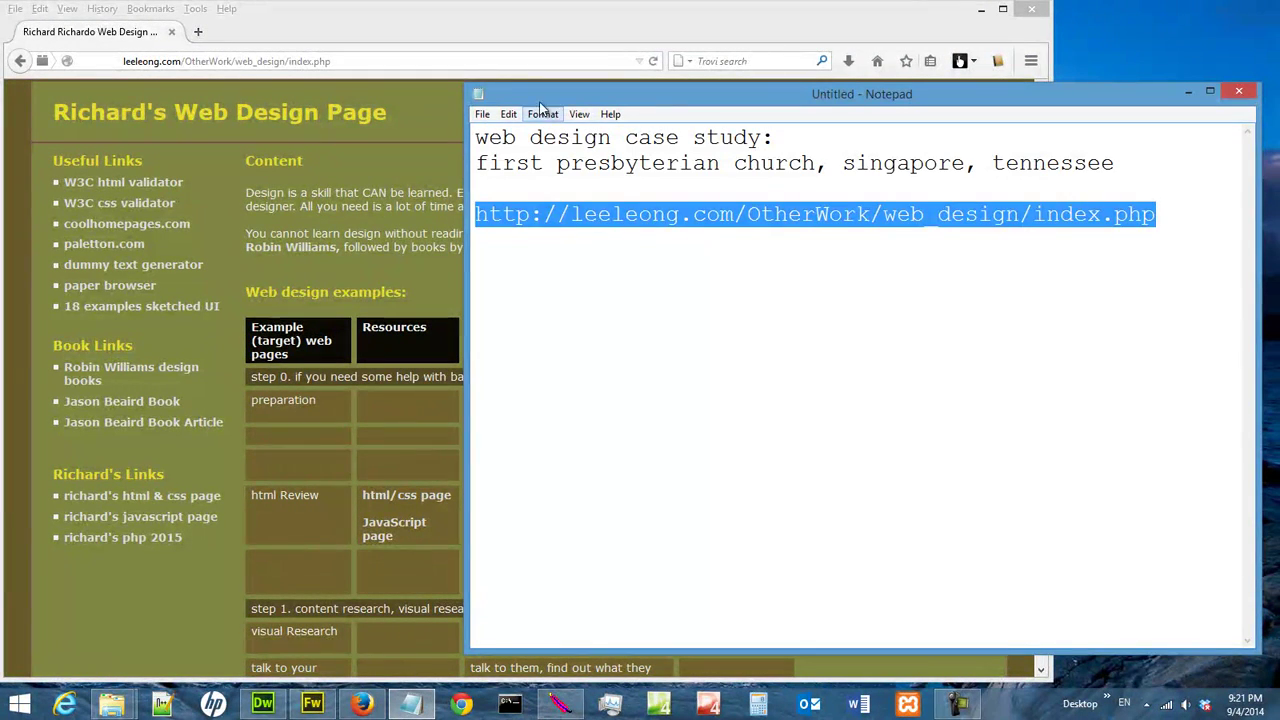
pyautogui.click(544, 138)
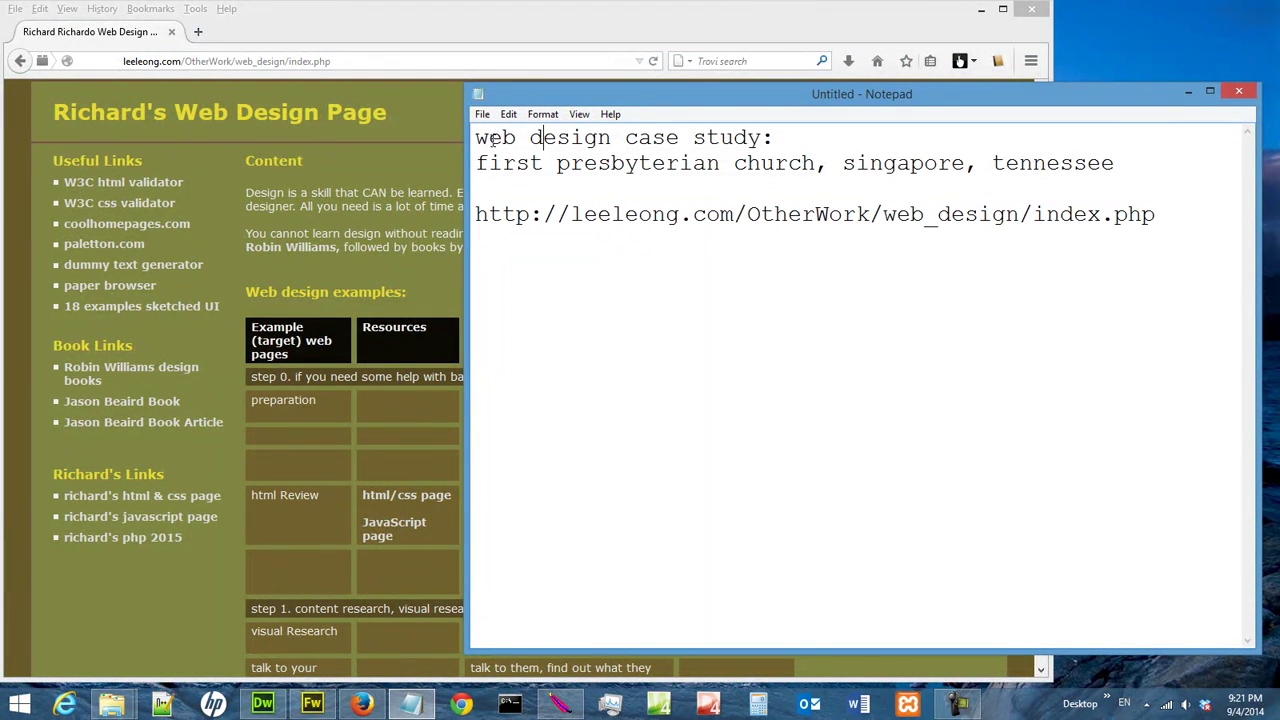
pyautogui.click(478, 162)
pyautogui.moveTo(478, 162); pyautogui.dragTo(1138, 173)
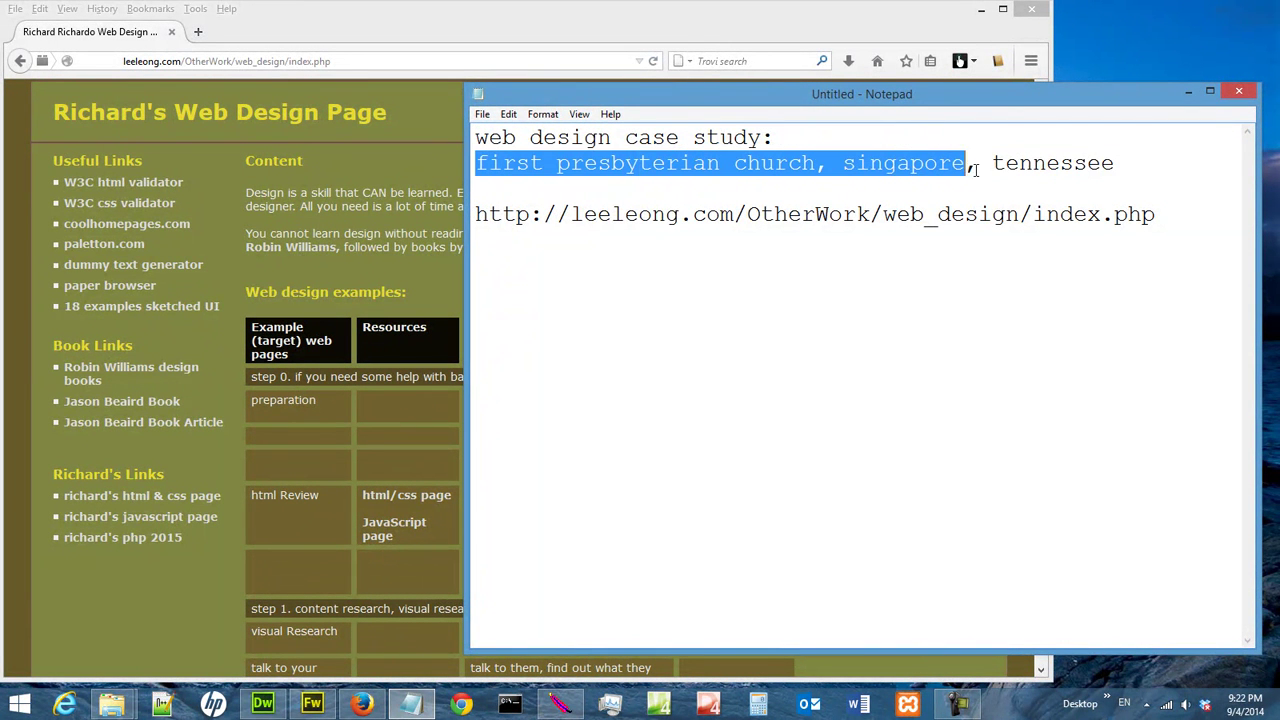
pyautogui.click(1075, 300)
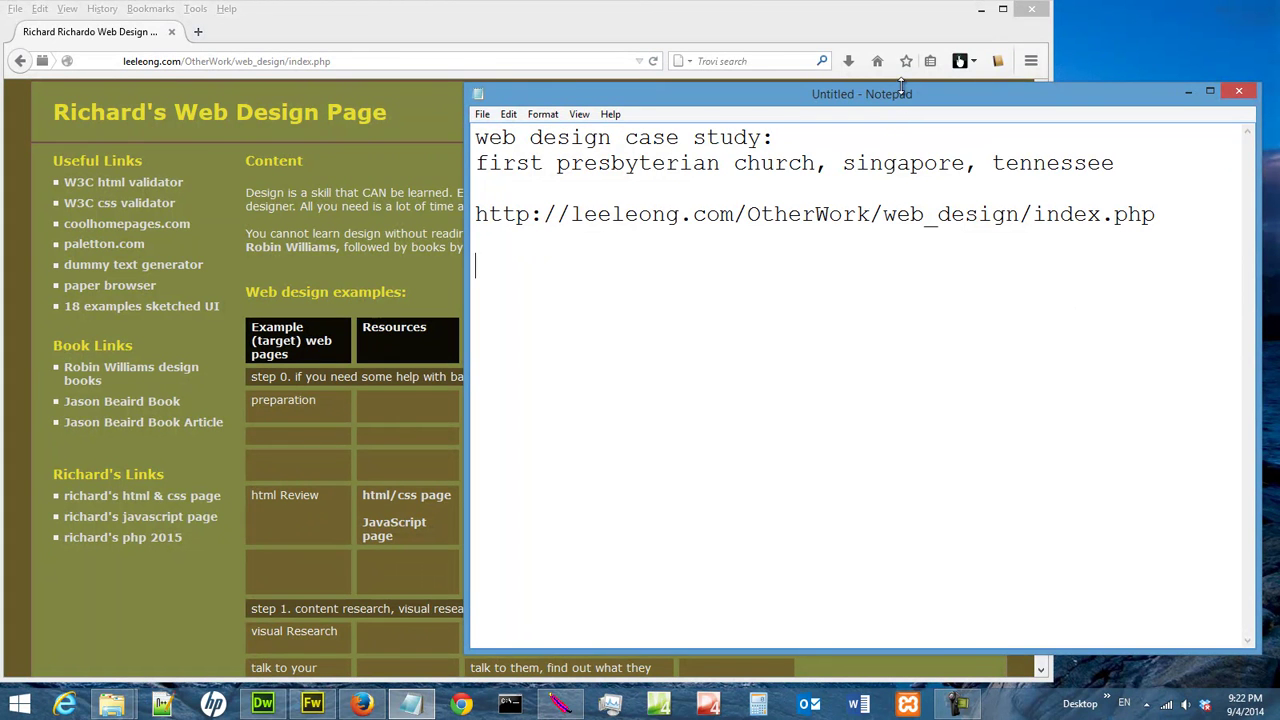
# Step: Move the note window up and highlight the case-study page address, including the word OtherWork
pyautogui.moveTo(901, 88); pyautogui.dragTo(901, 55)
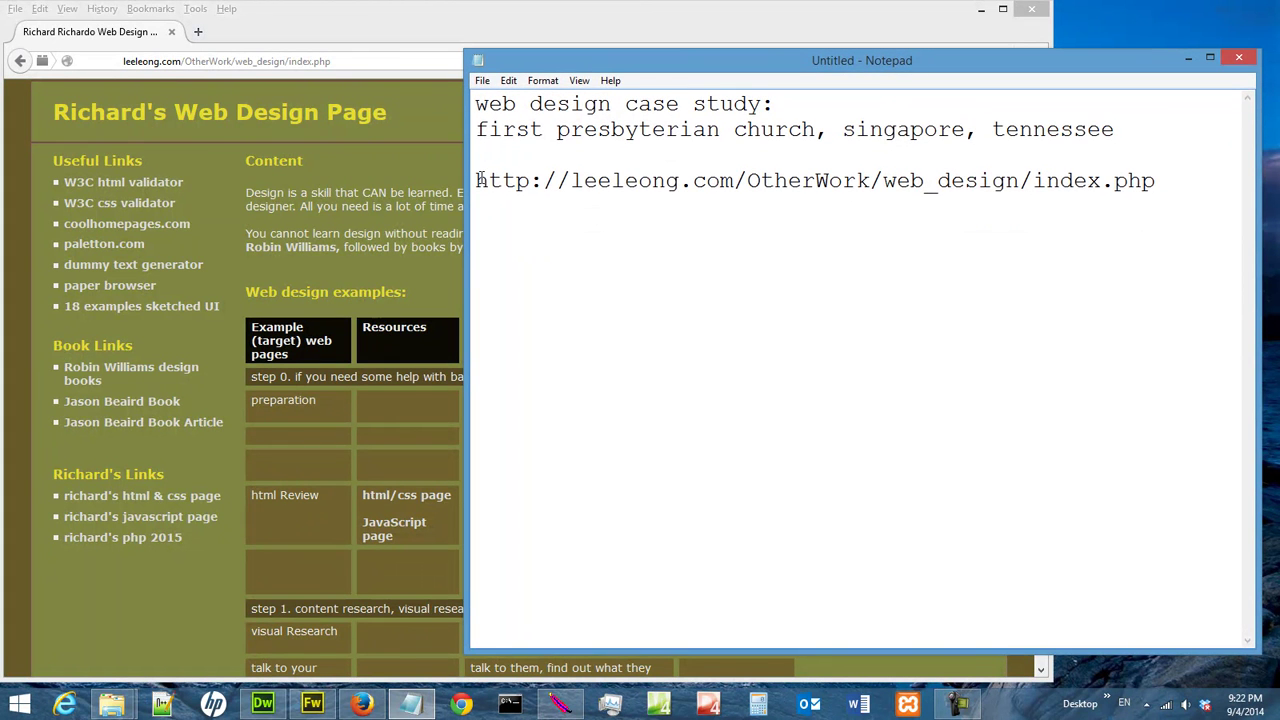
pyautogui.moveTo(477, 180); pyautogui.dragTo(1158, 181)
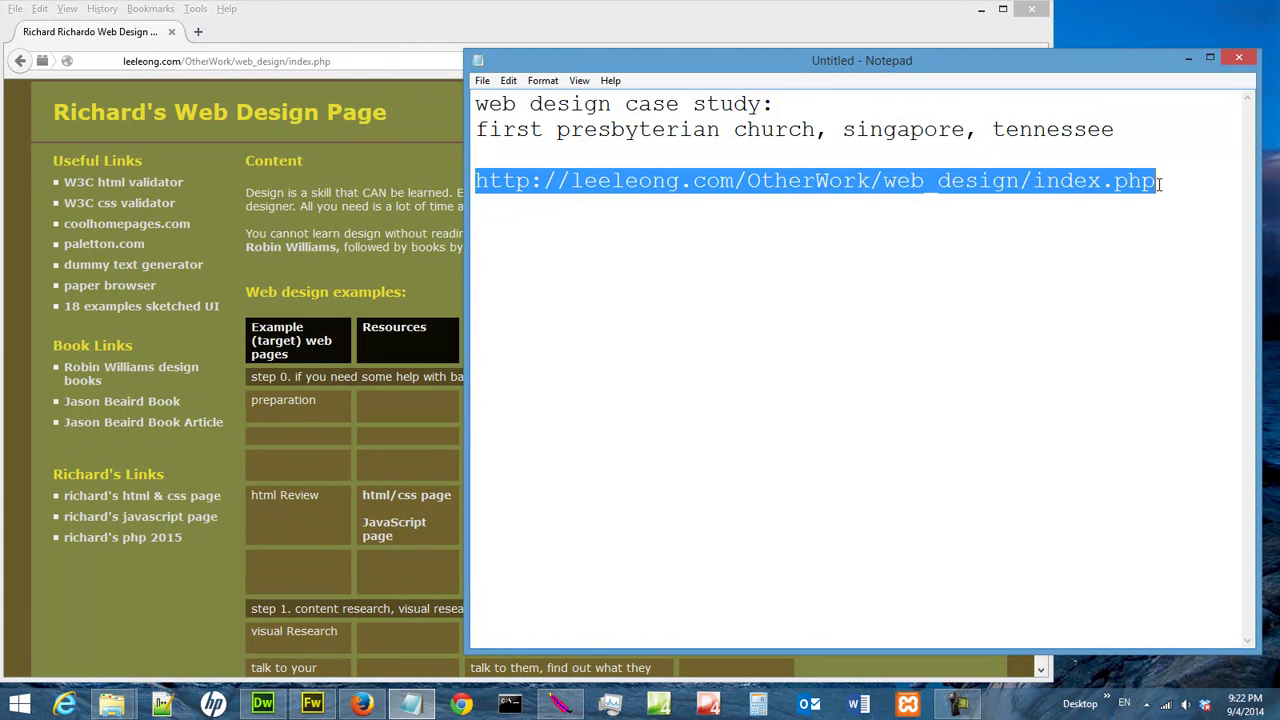
pyautogui.click(937, 302)
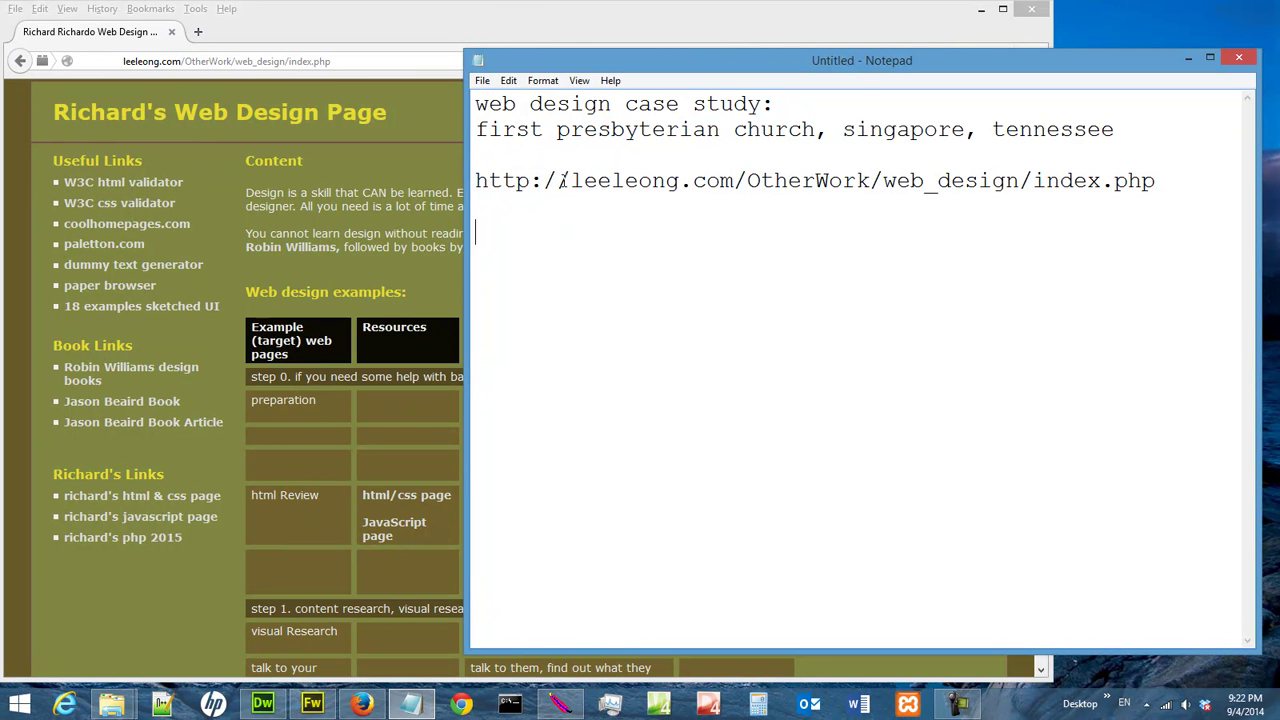
pyautogui.moveTo(747, 181); pyautogui.dragTo(872, 181)
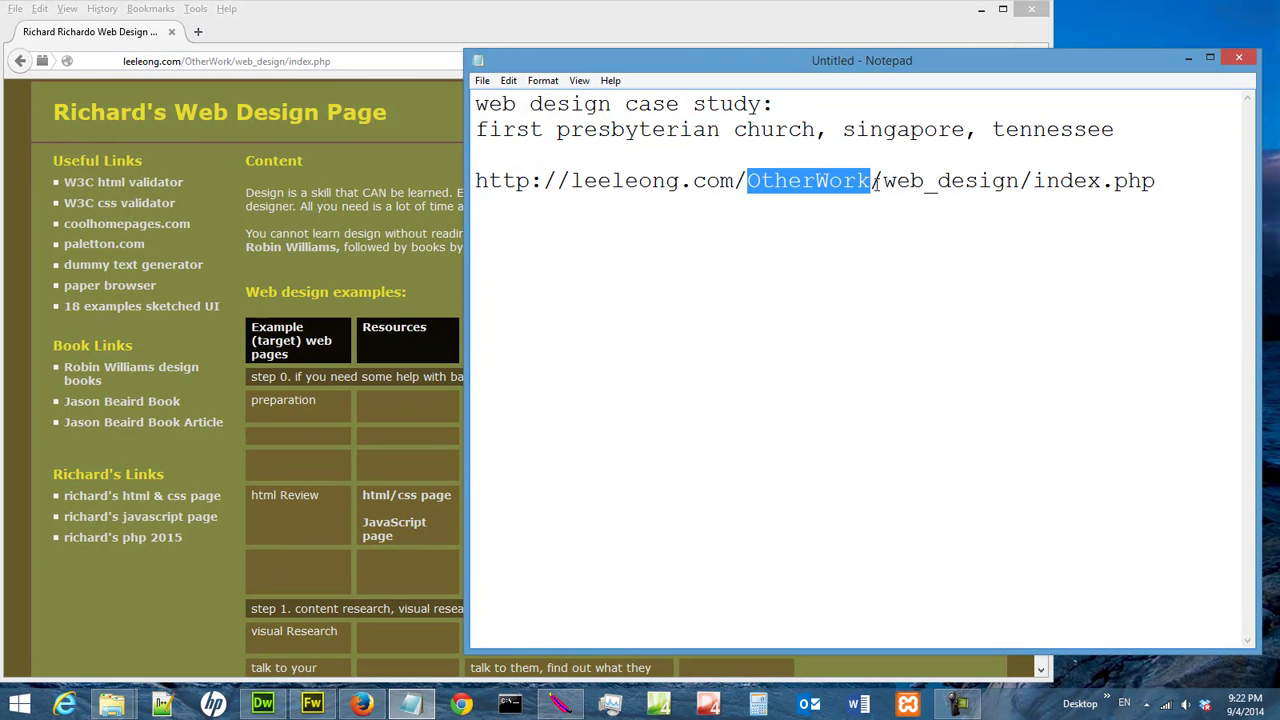
# Step: Minimize the note and scroll down Richard's Web Design Page to the examples table
pyautogui.click(1188, 60)
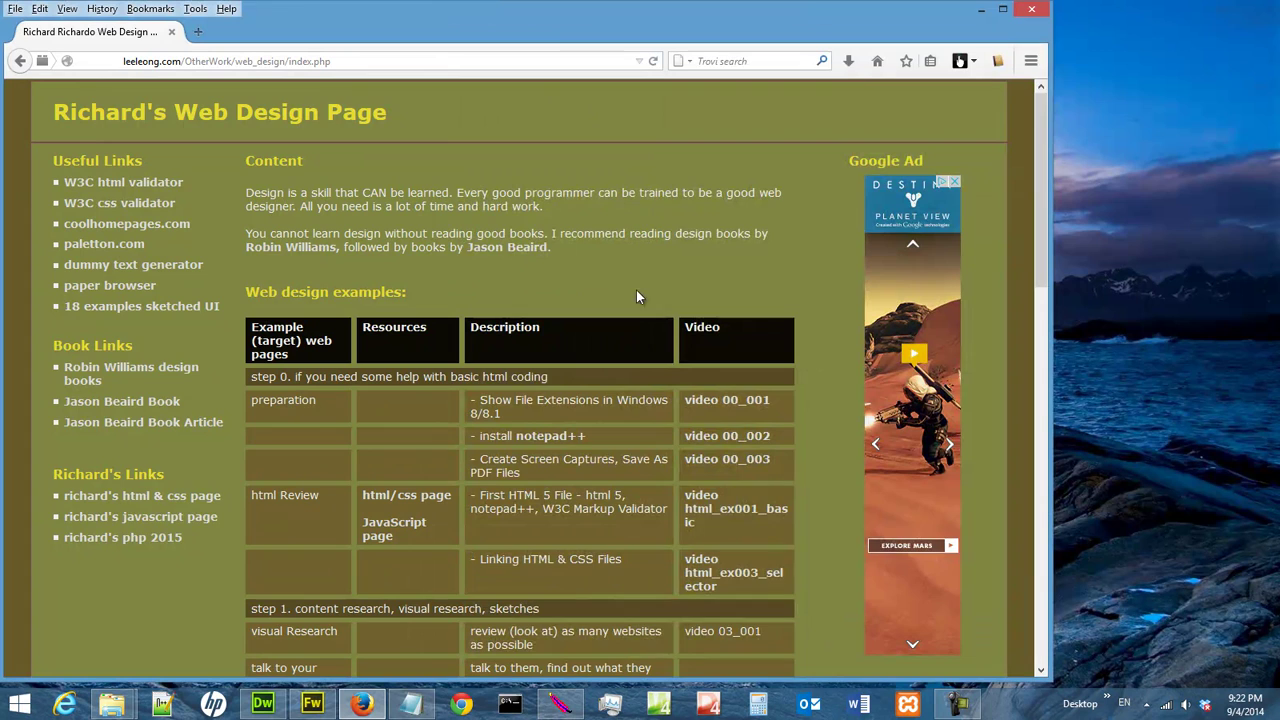
pyautogui.scroll(-1, 633, 247)
pyautogui.scroll(-3, 633, 247)
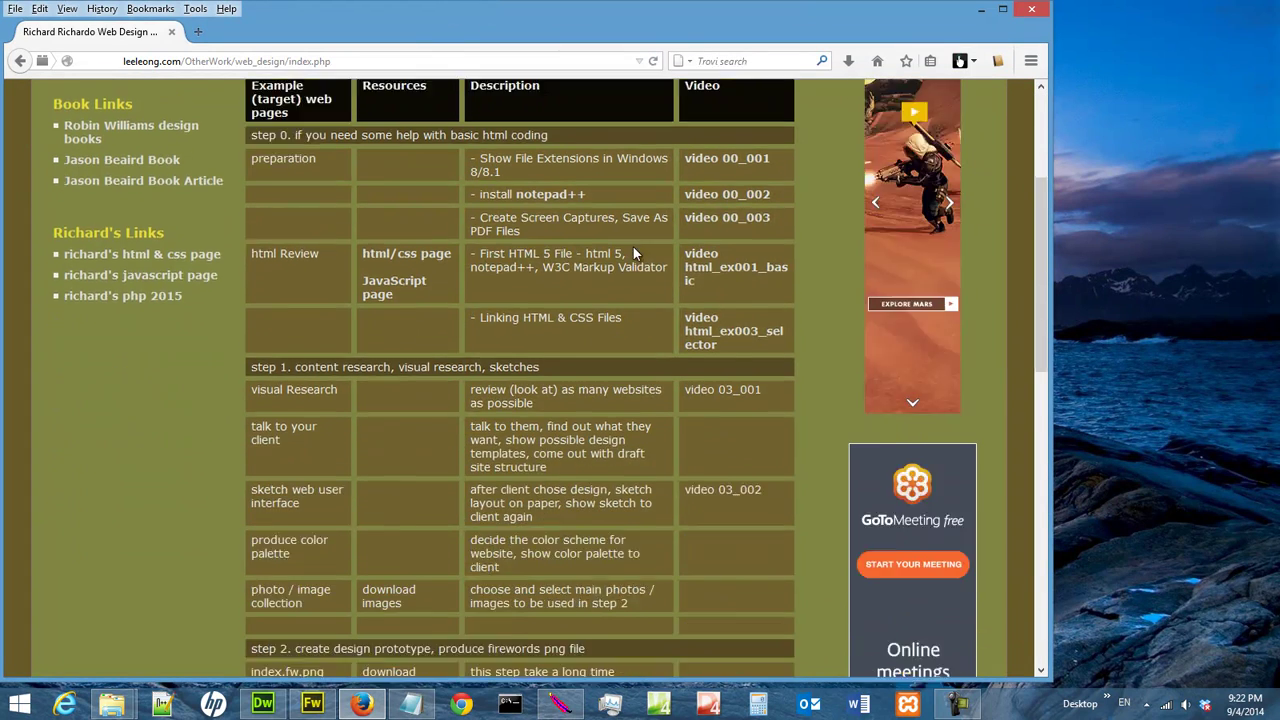
pyautogui.scroll(-2, 633, 247)
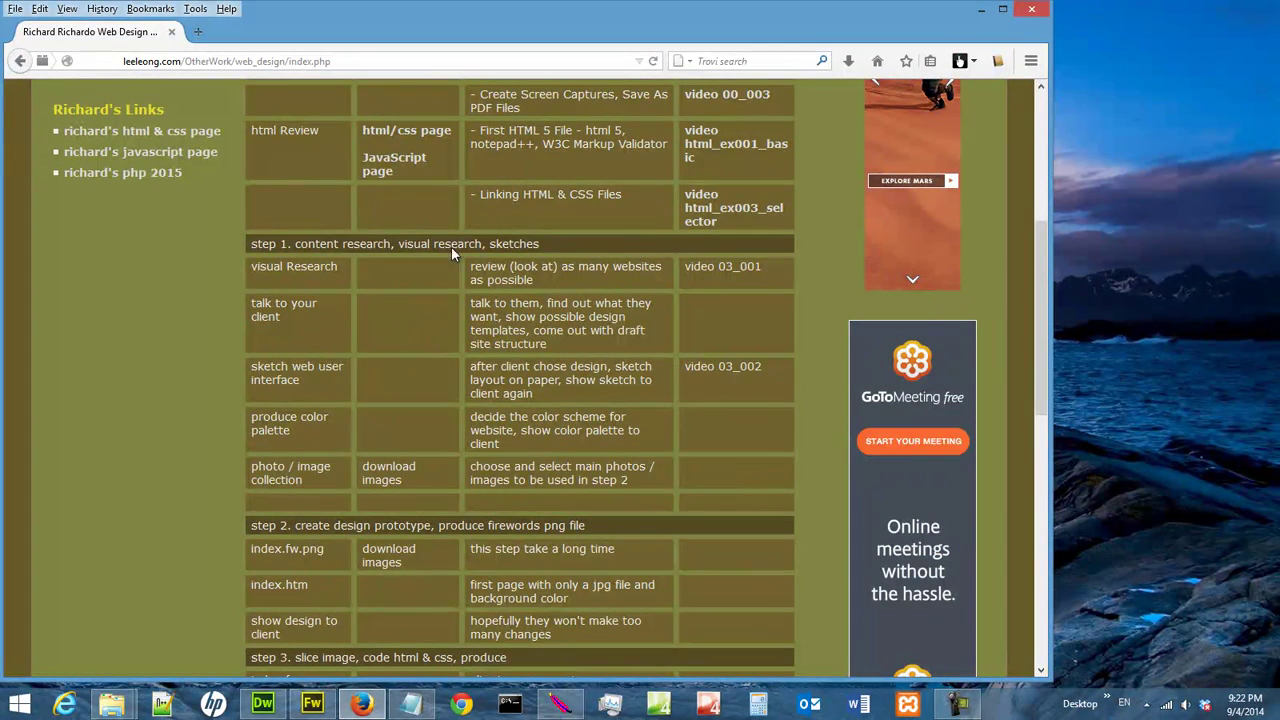
# Step: Highlight the step 1 tasks: visual Research, talk to your client, draft site structure; scroll back up
pyautogui.moveTo(252, 266); pyautogui.dragTo(317, 266)
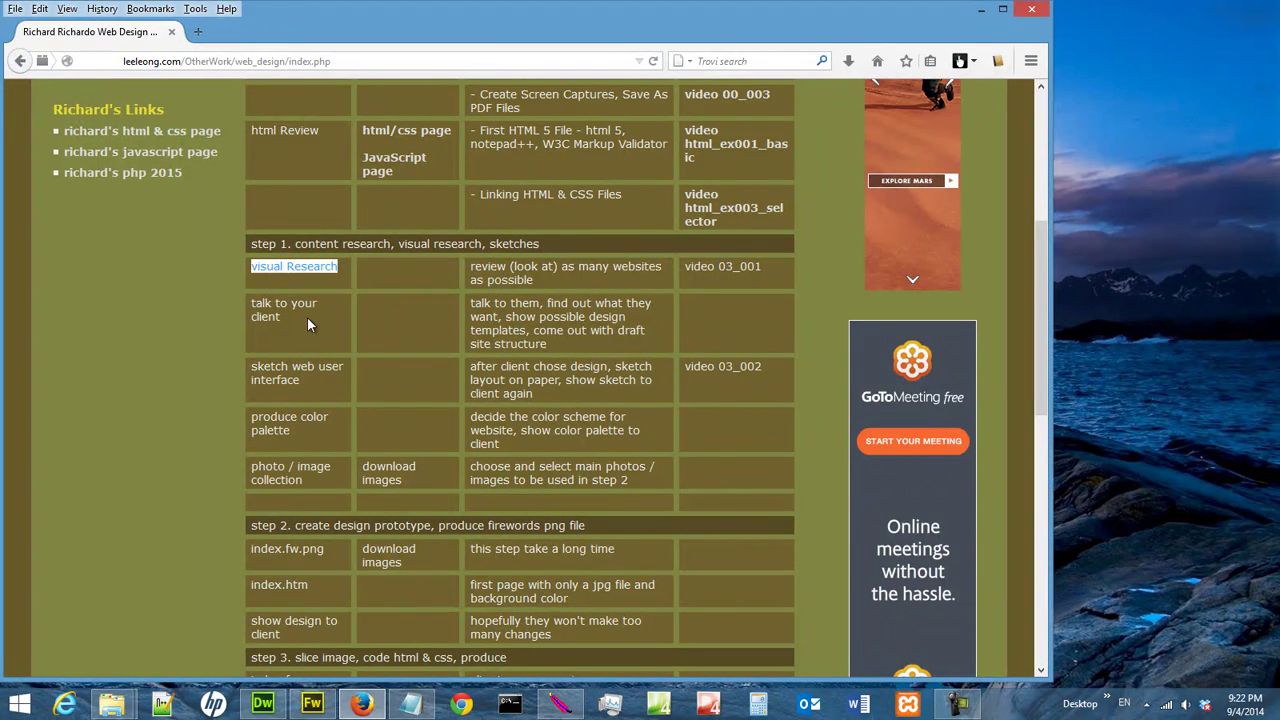
pyautogui.moveTo(253, 303); pyautogui.dragTo(306, 325)
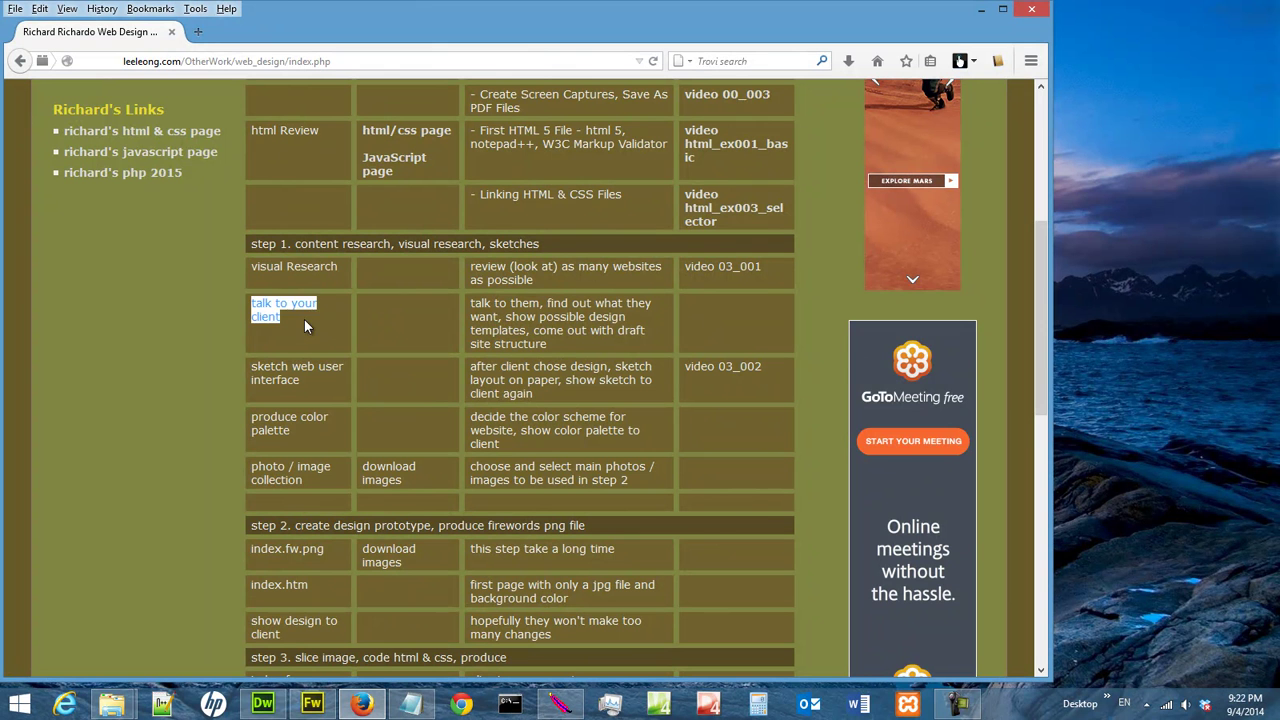
pyautogui.click(446, 317)
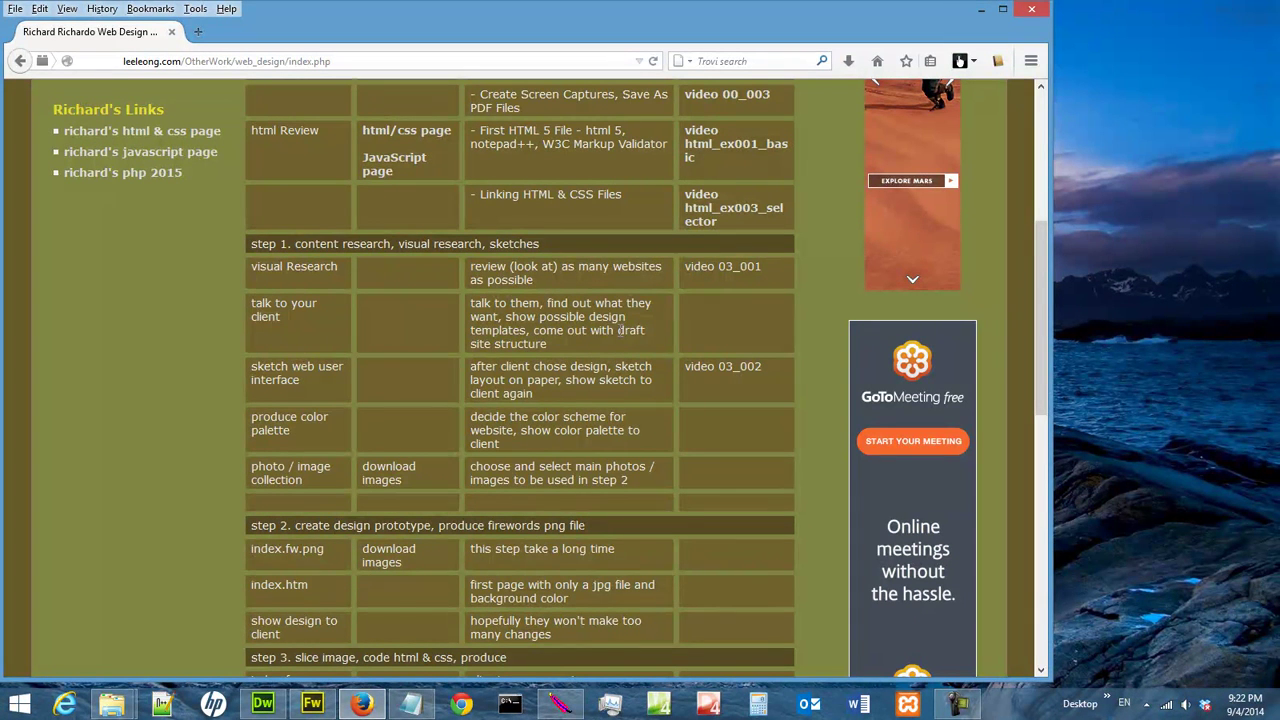
pyautogui.moveTo(623, 336); pyautogui.dragTo(627, 341)
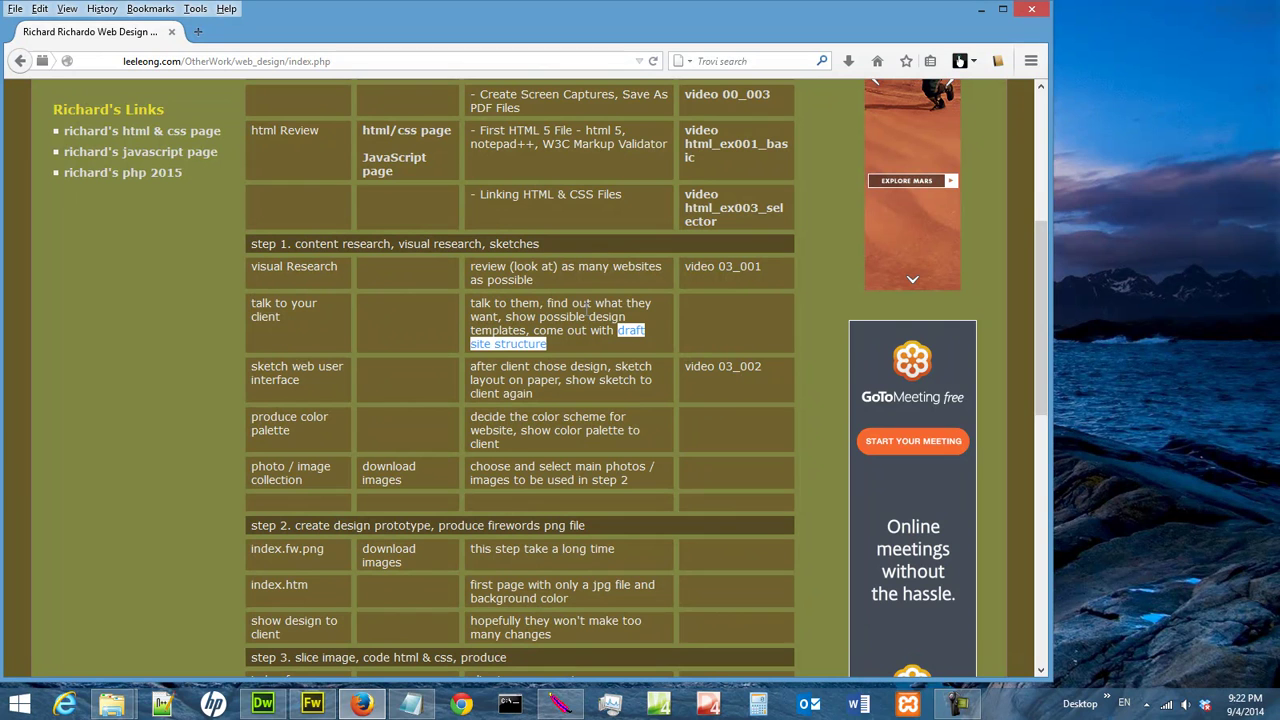
pyautogui.click(569, 275)
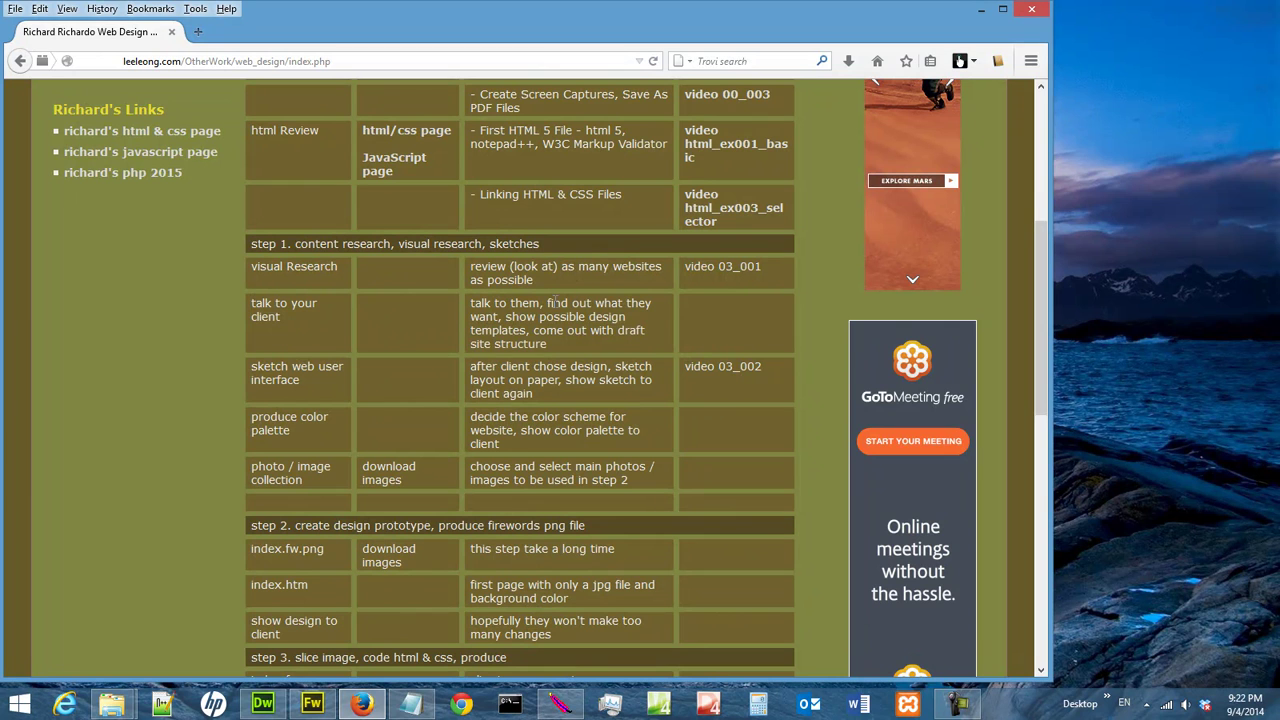
pyautogui.scroll(3, 555, 301)
pyautogui.scroll(3, 555, 301)
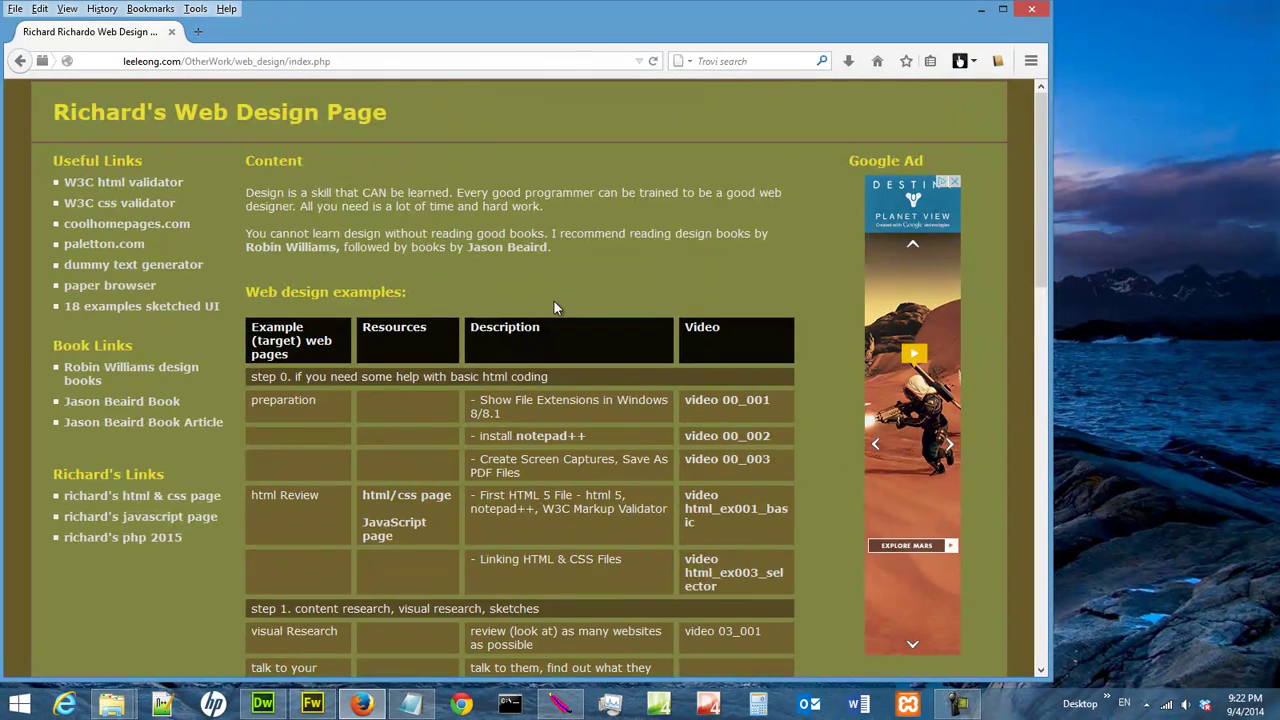
pyautogui.scroll(-2, 554, 301)
pyautogui.scroll(2, 268, 250)
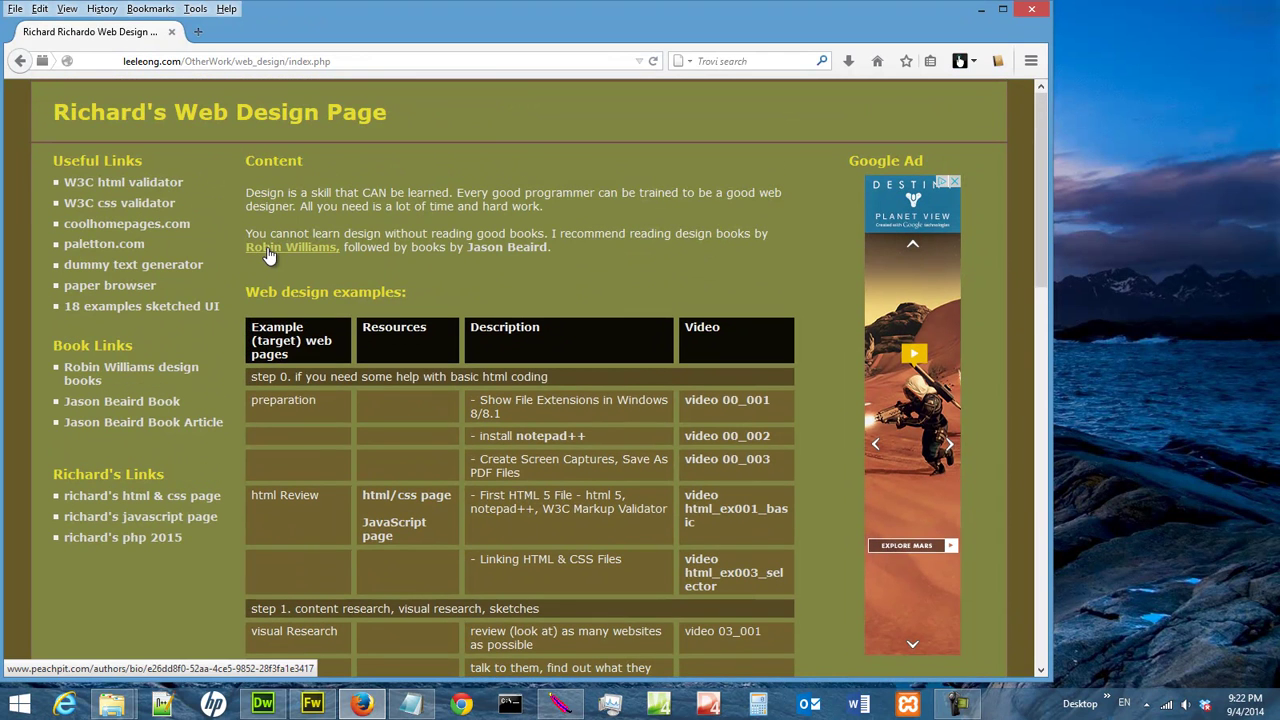
# Step: Open coolhomepages.com in a new tab, browse its design gallery, then preview the open folder windows
pyautogui.click(176, 230)
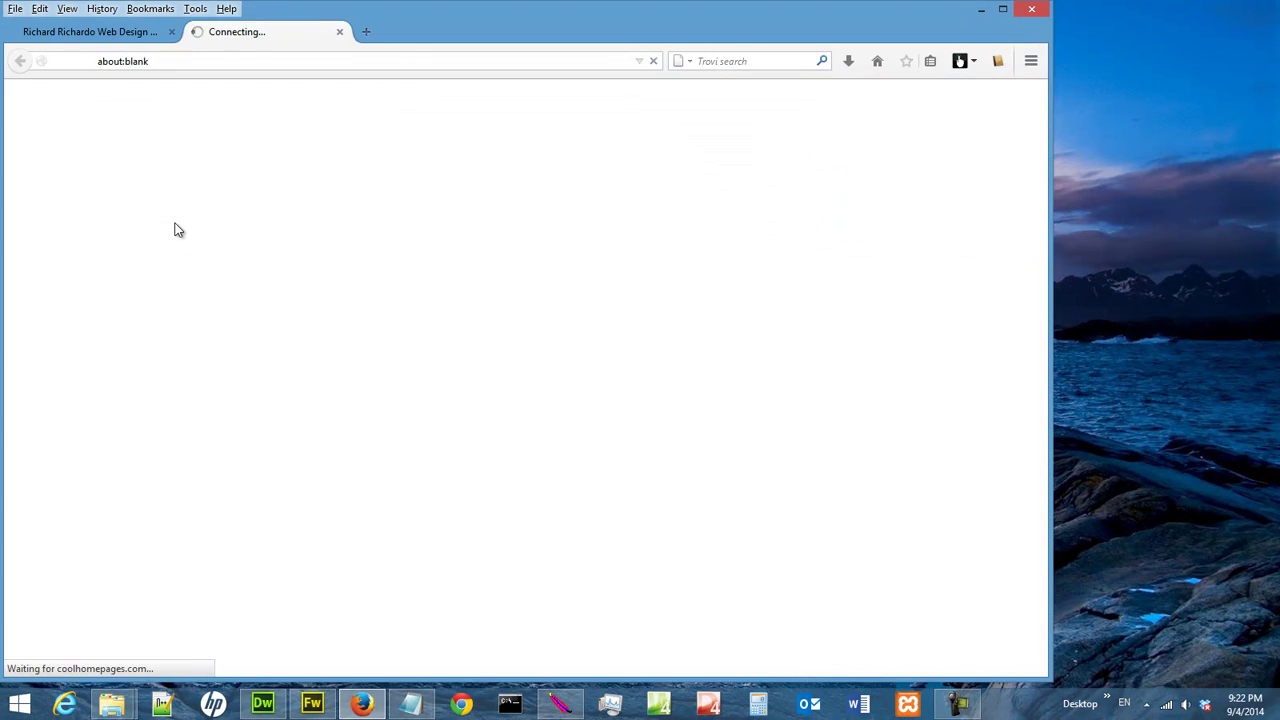
pyautogui.scroll(-2, 176, 230)
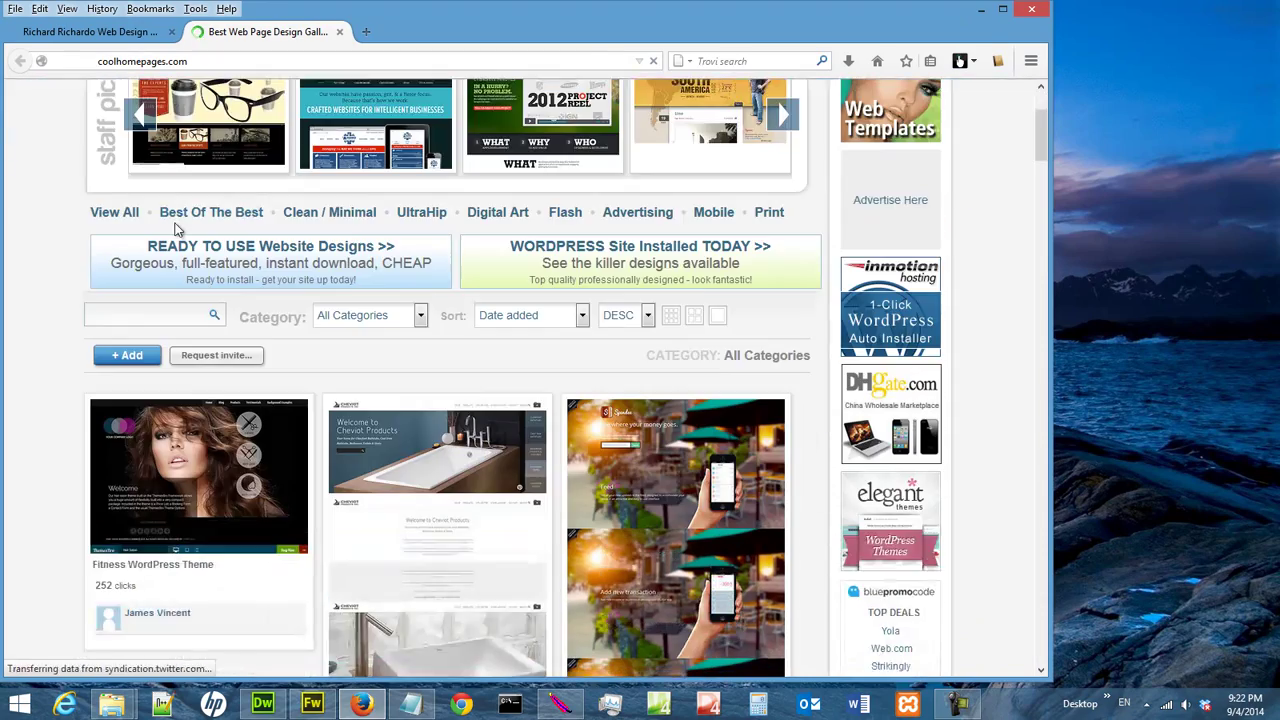
pyautogui.scroll(-2, 176, 230)
pyautogui.scroll(-2, 176, 230)
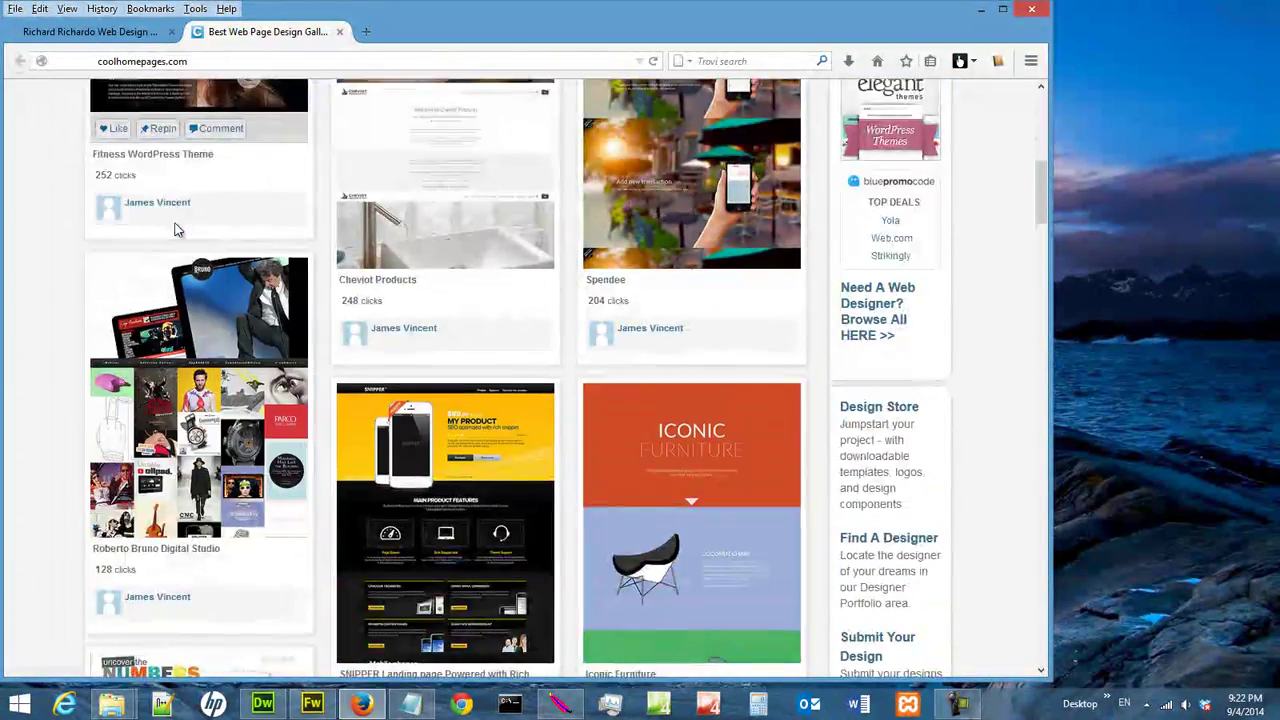
pyautogui.scroll(3, 176, 230)
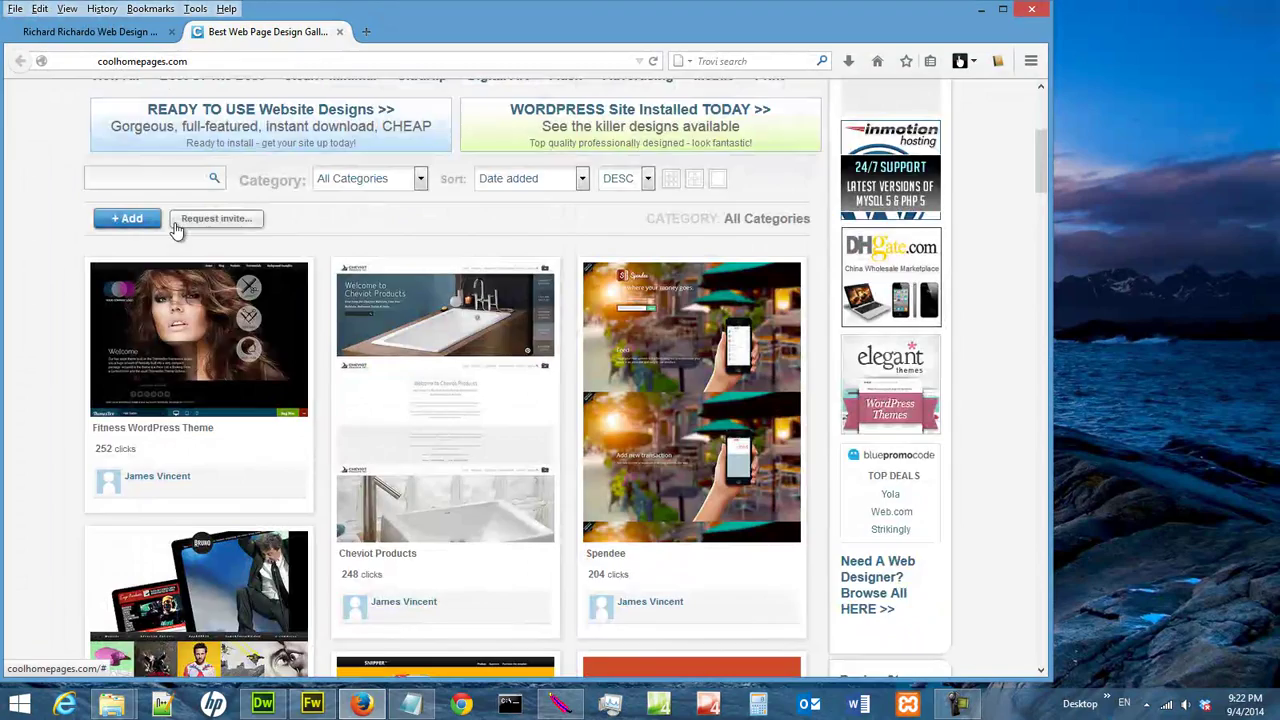
pyautogui.scroll(2, 176, 230)
pyautogui.scroll(1, 176, 230)
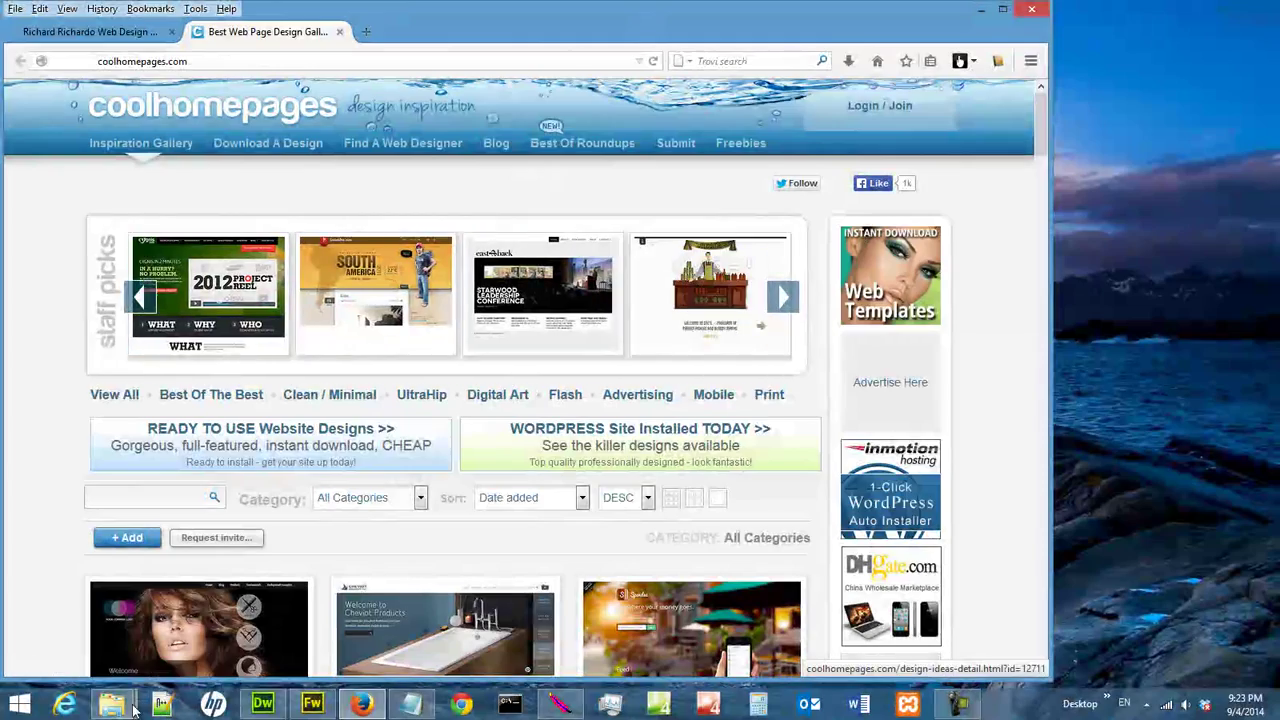
pyautogui.click(115, 705)
pyautogui.moveTo(112, 705)
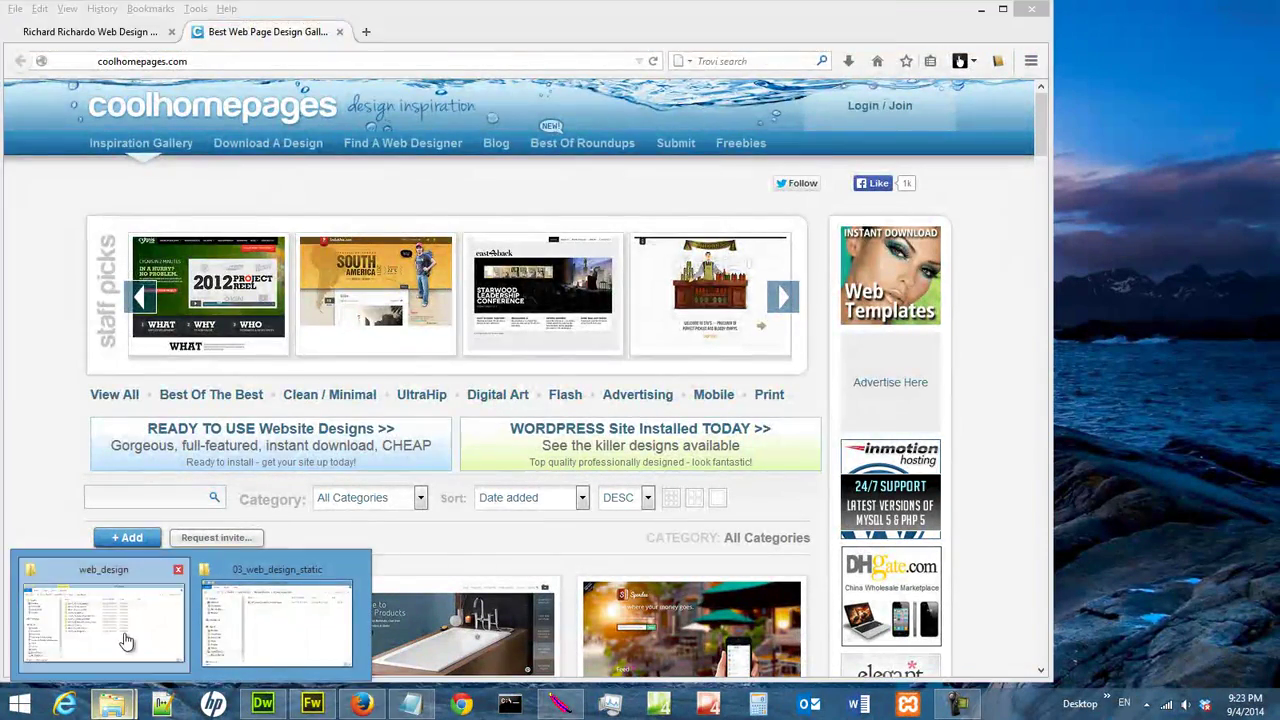
# Step: Switch to the web_design folder window and move it aside to reveal the browser
pyautogui.click(126, 642)
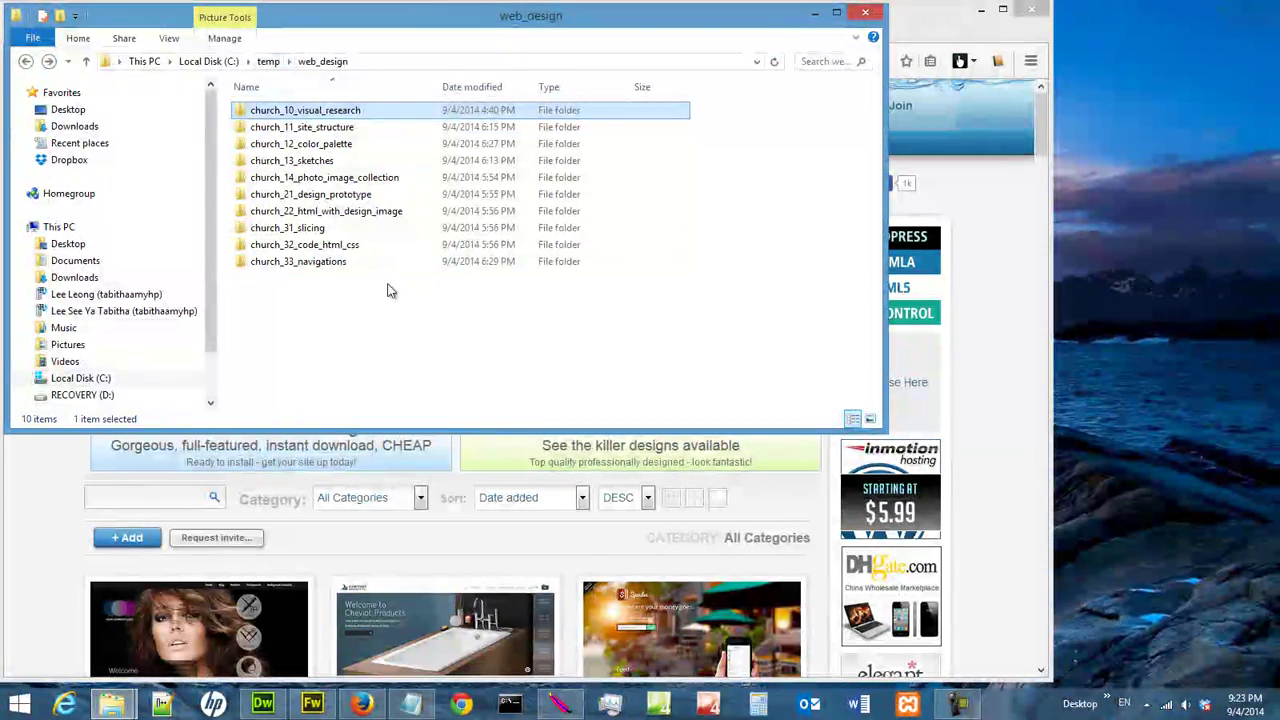
pyautogui.click(410, 338)
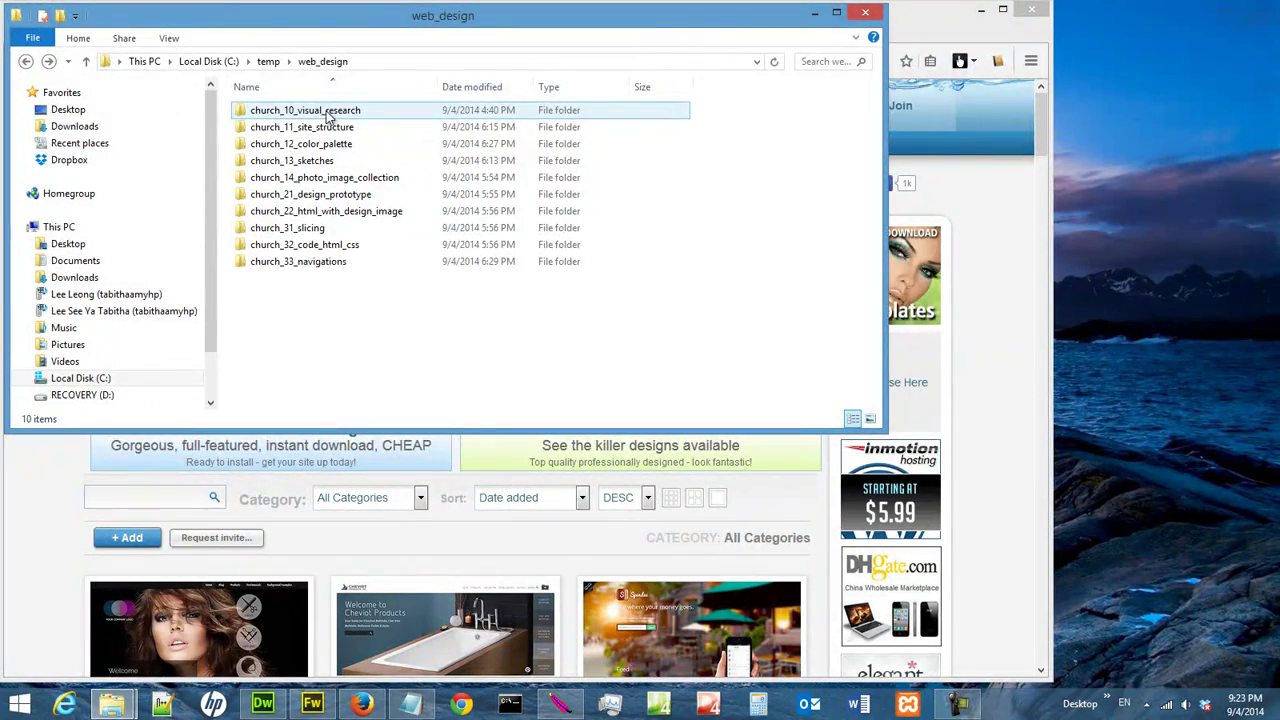
pyautogui.moveTo(502, 18); pyautogui.dragTo(891, 20)
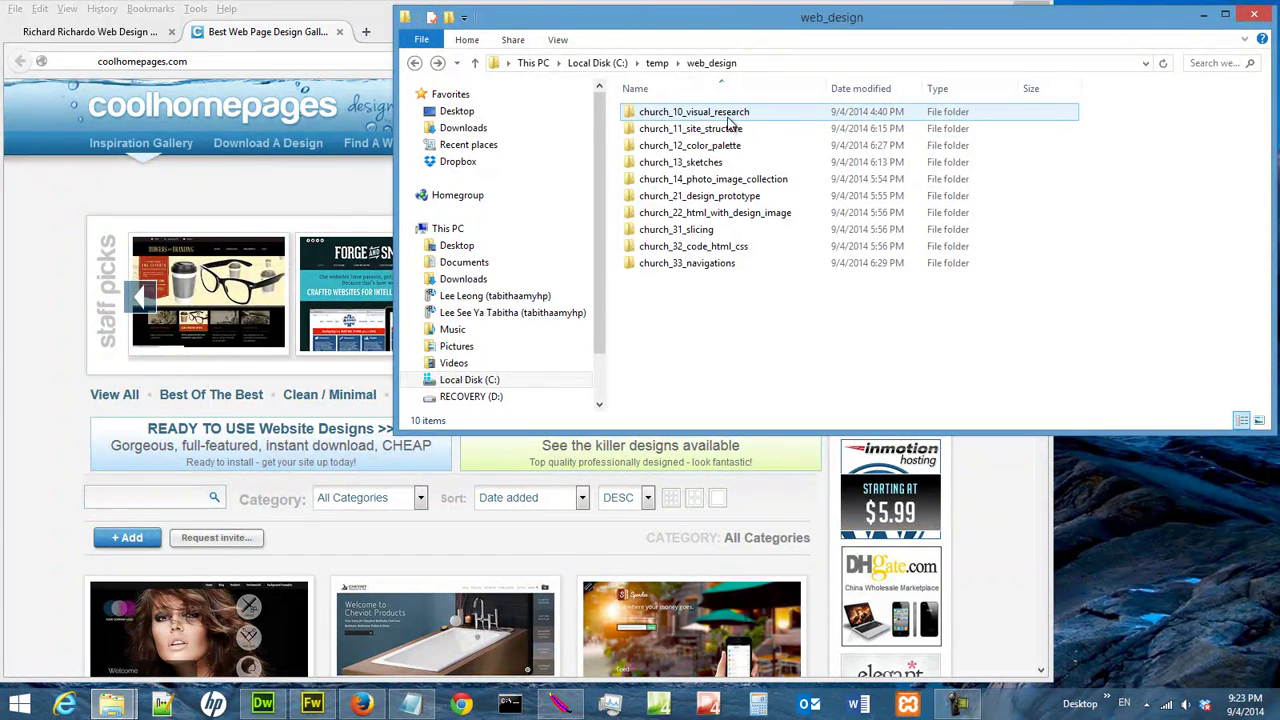
# Step: Open church_10_visual_research, enlarge the window, and view 01.jpg in Windows Photo Viewer
pyautogui.doubleClick(700, 112)
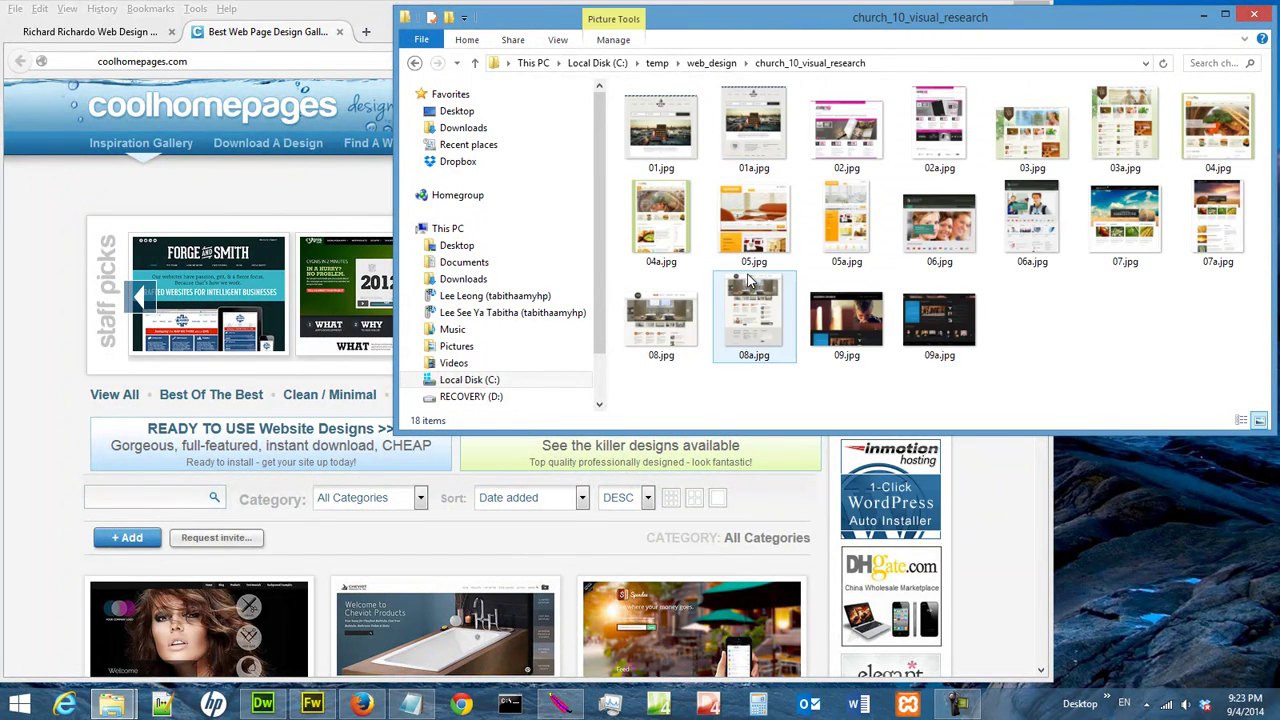
pyautogui.moveTo(728, 432); pyautogui.dragTo(727, 545)
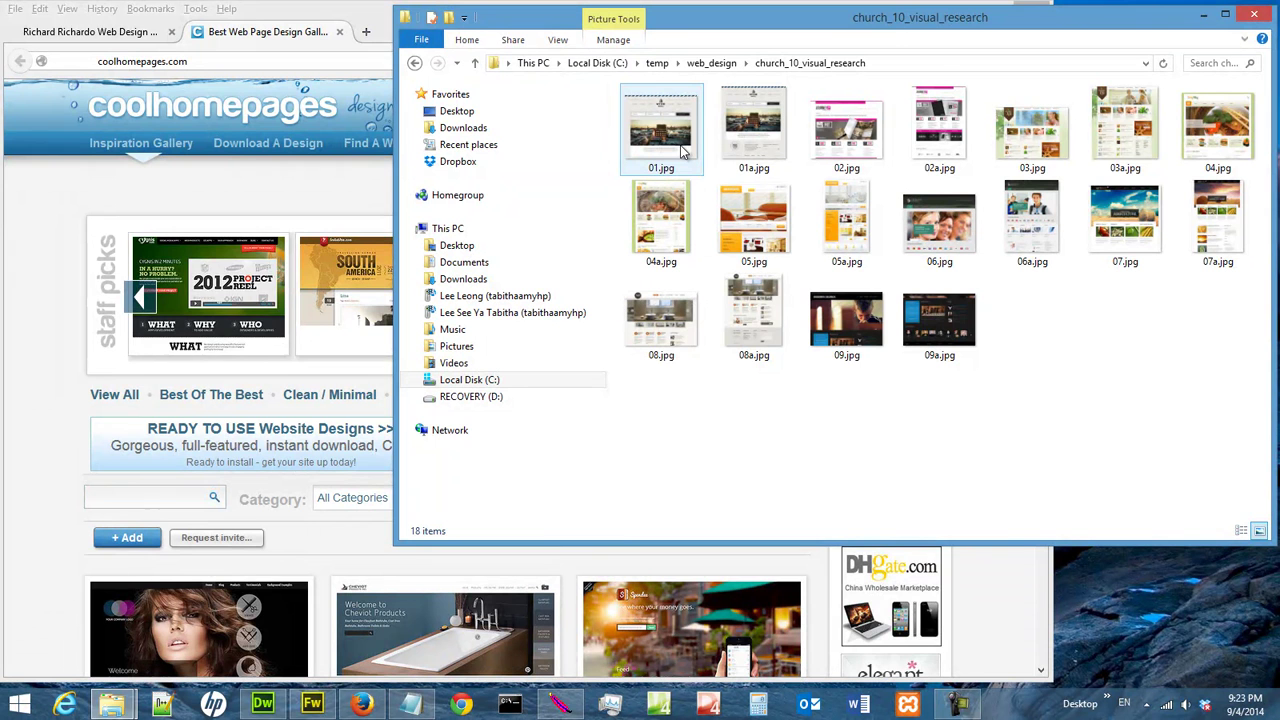
pyautogui.click(683, 151)
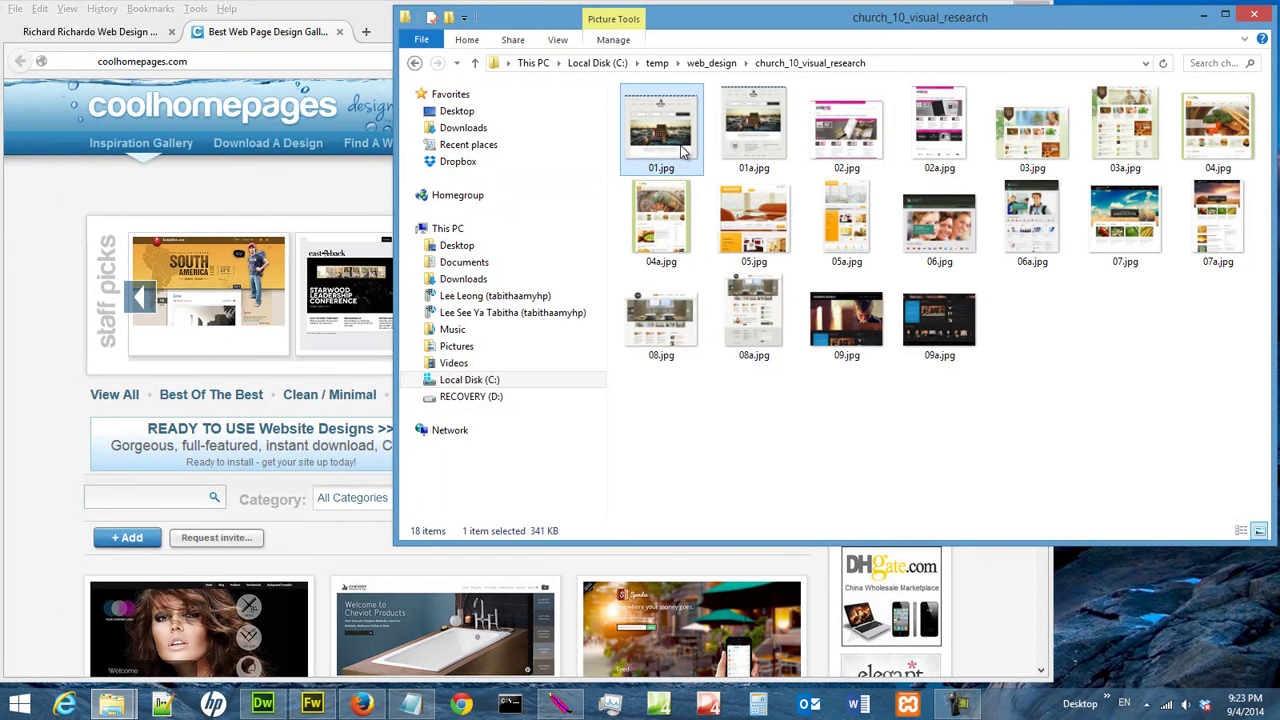
pyautogui.rightClick(683, 151)
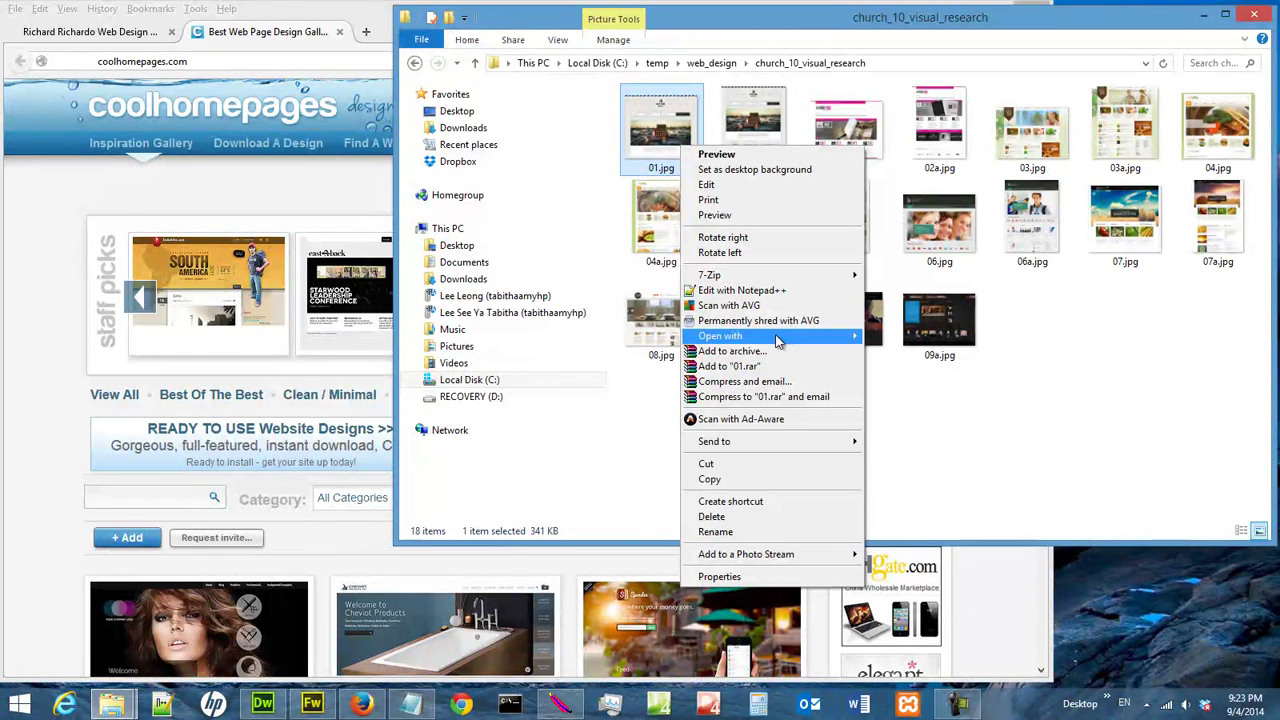
pyautogui.moveTo(720, 336)
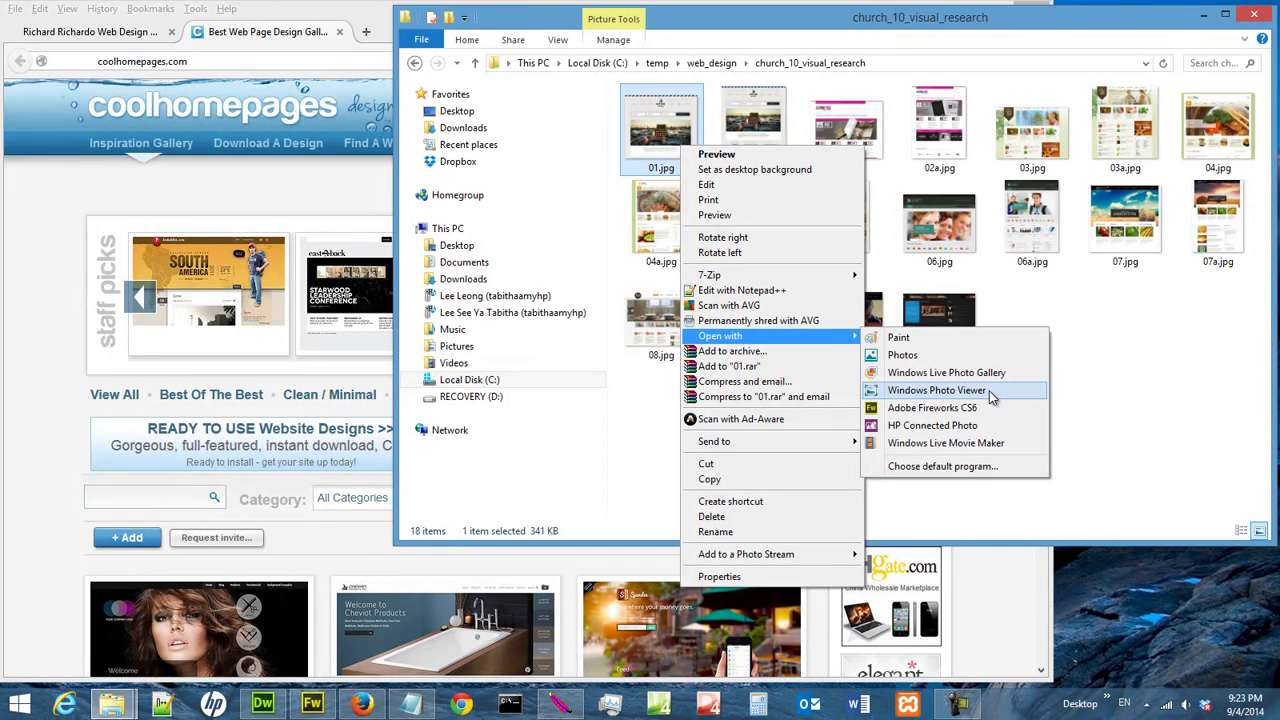
pyautogui.click(990, 397)
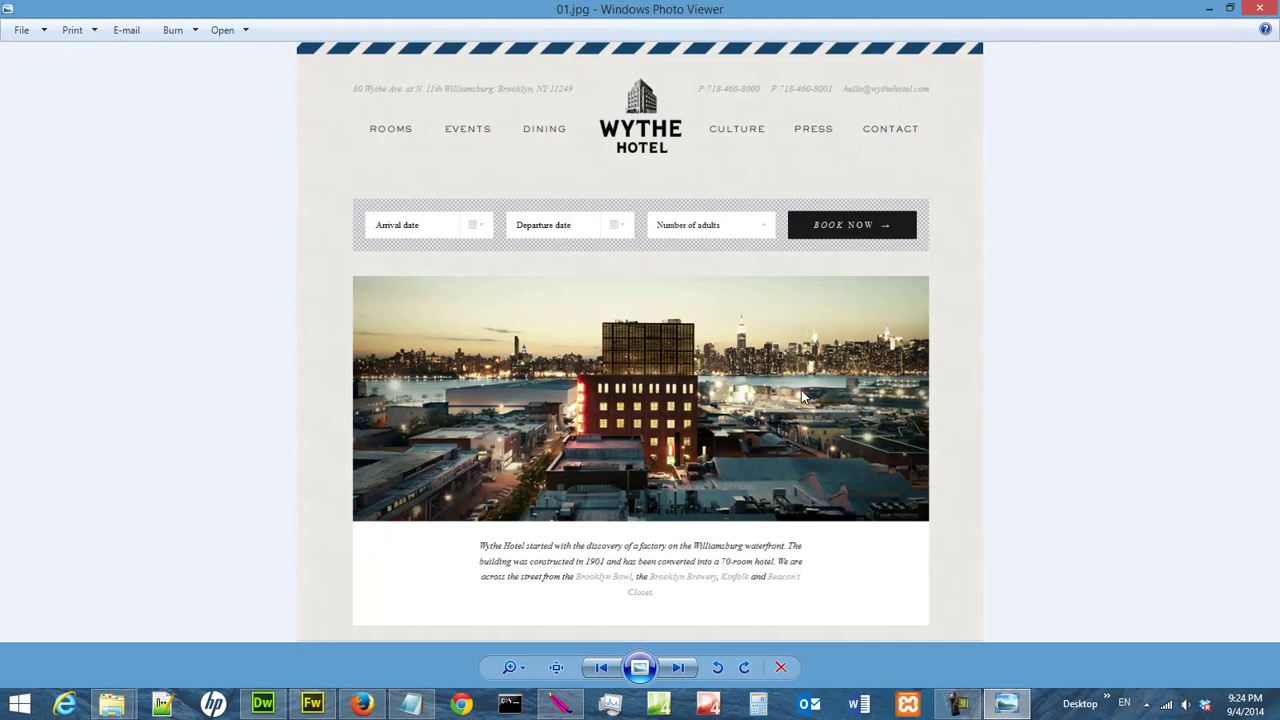
# Step: Step through the screenshots from 01a.jpg to the 09.jpg Modern Church design
pyautogui.click(679, 668)
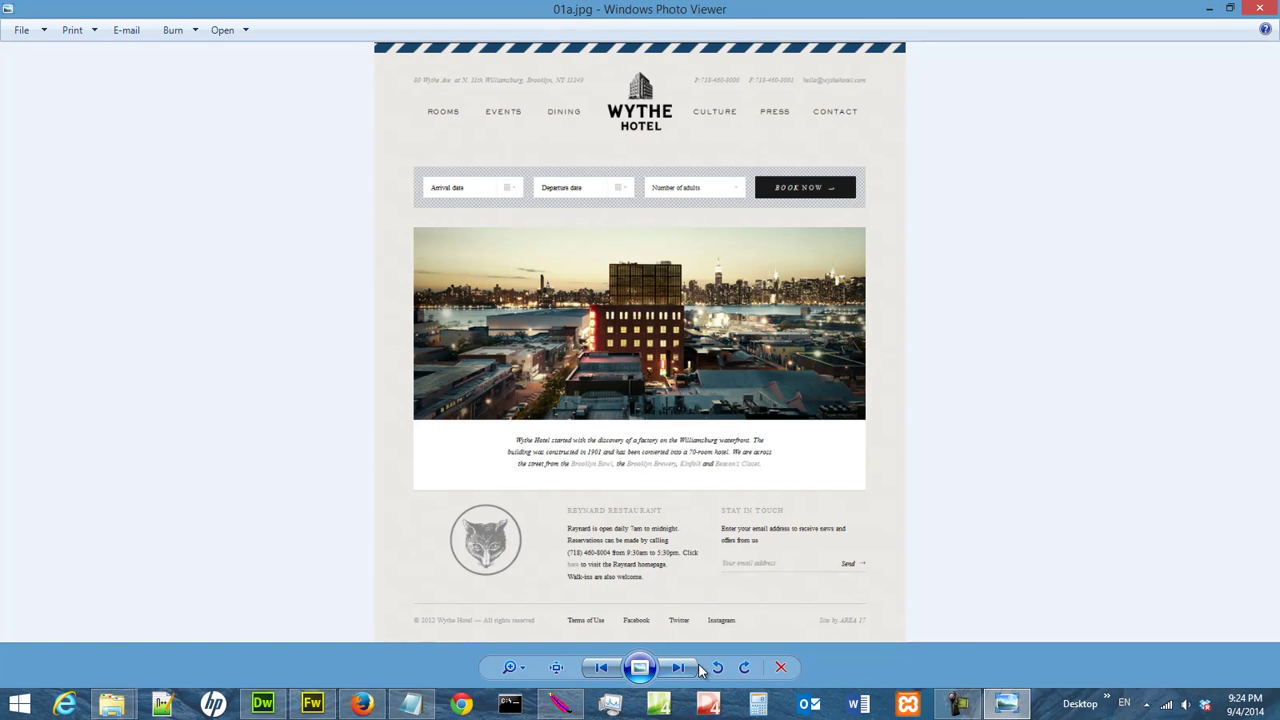
pyautogui.click(679, 668)
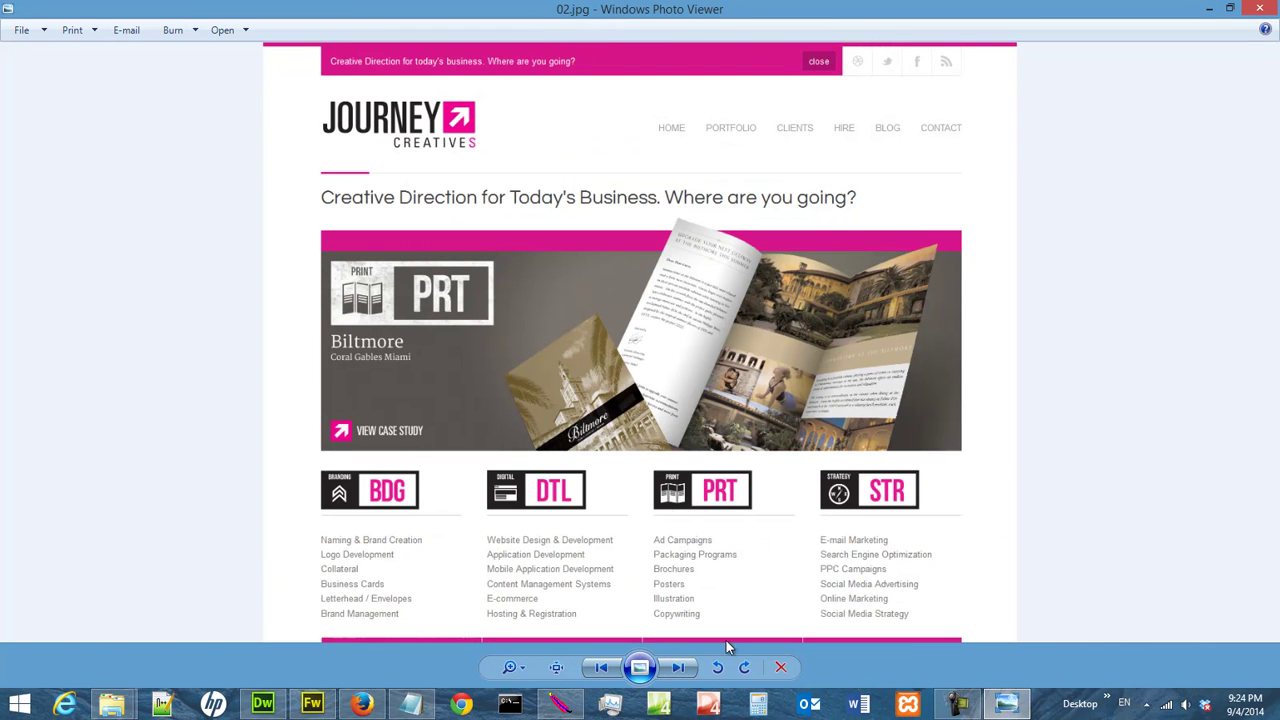
pyautogui.click(690, 669)
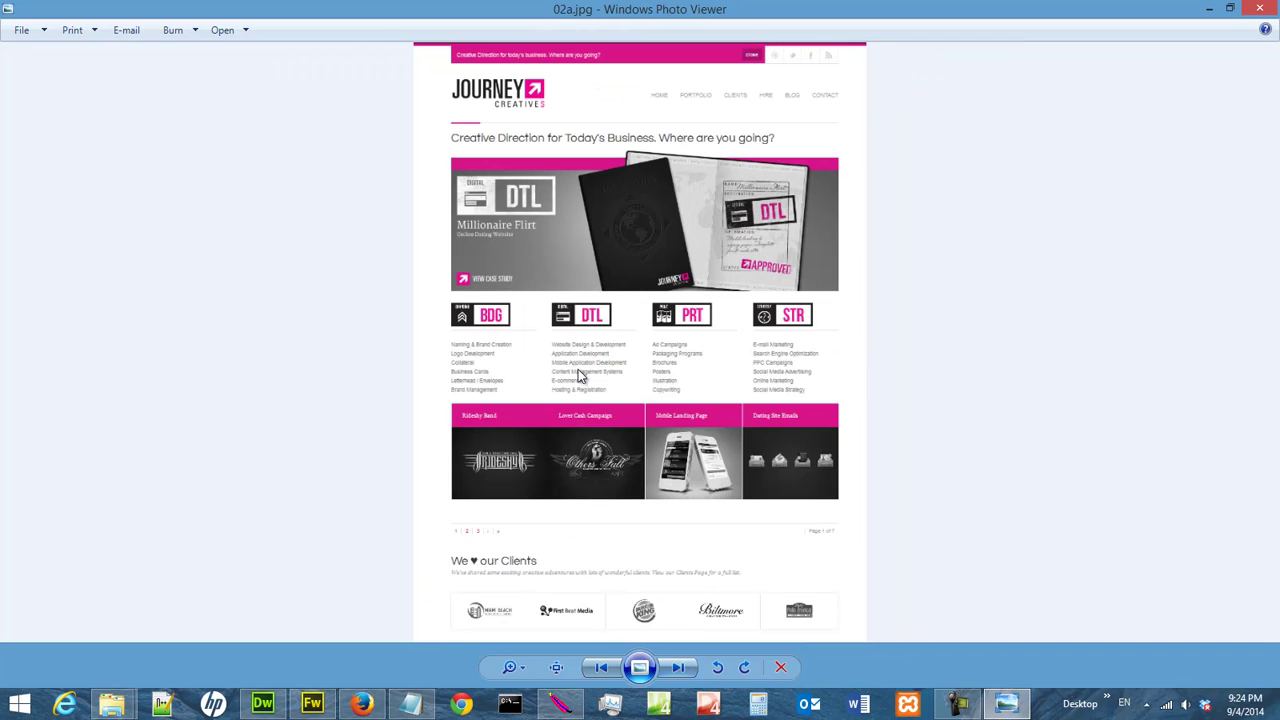
pyautogui.click(677, 669)
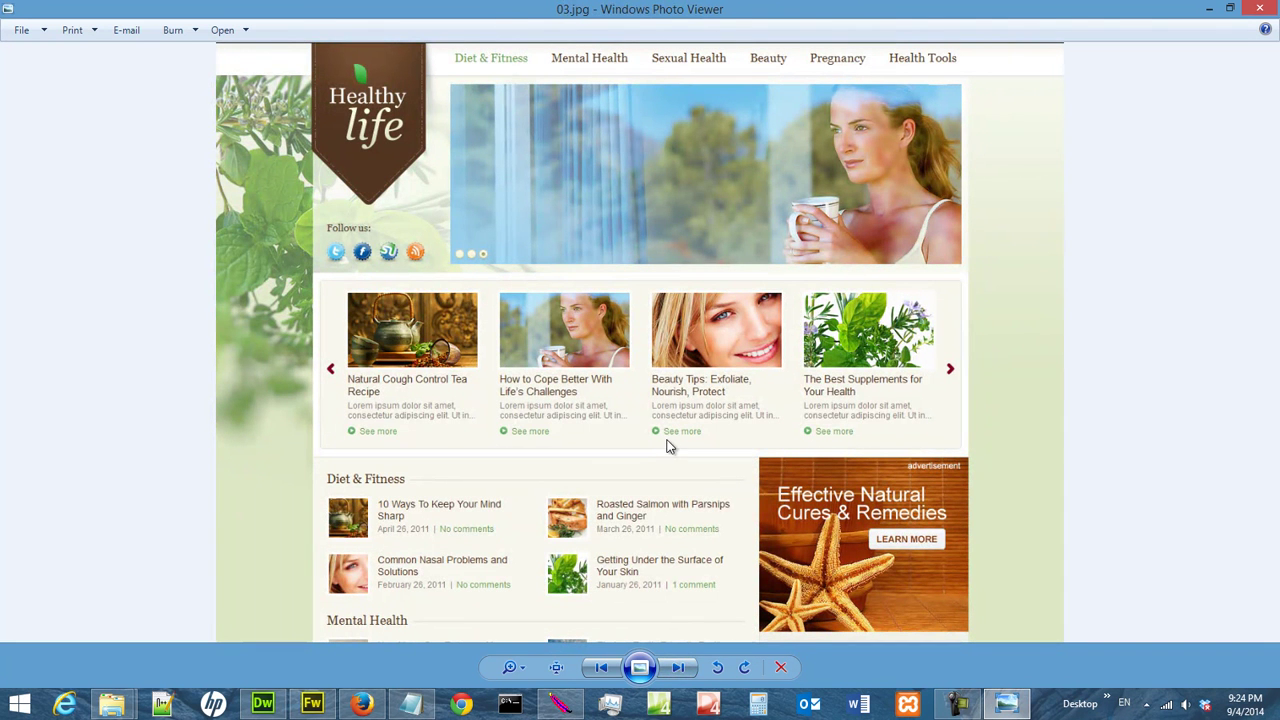
pyautogui.click(680, 668)
pyautogui.click(680, 668)
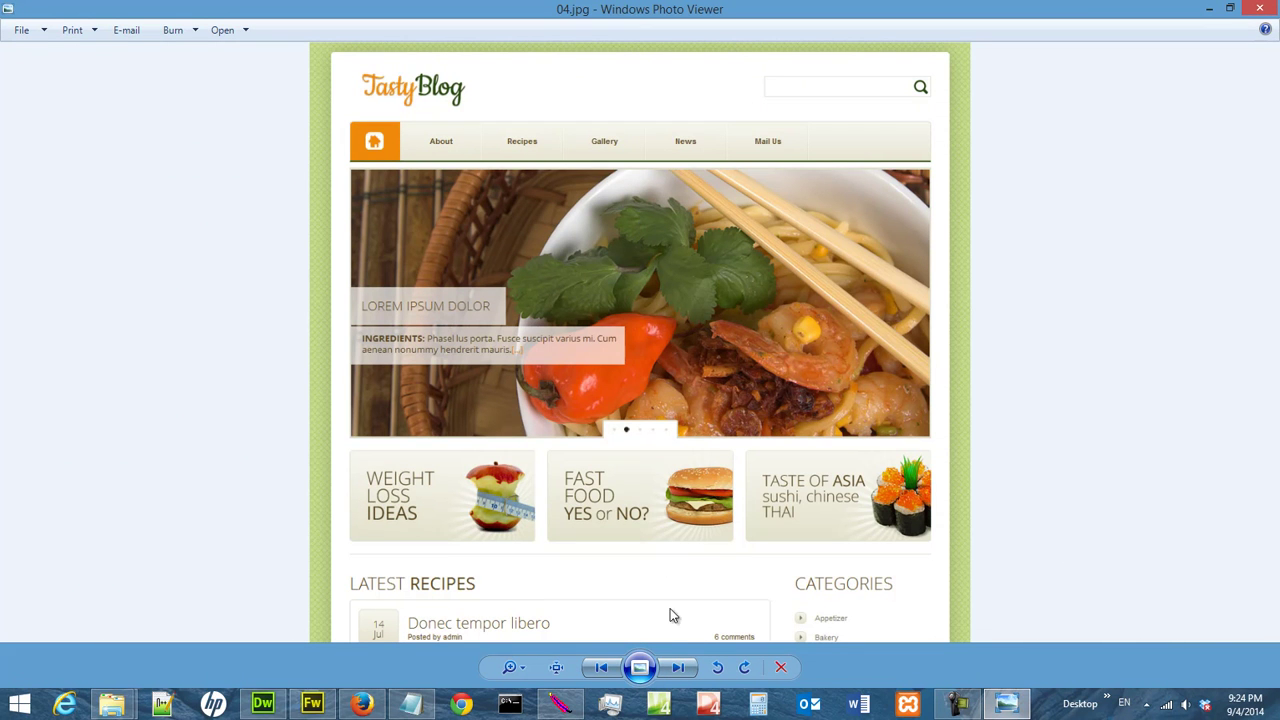
pyautogui.click(686, 674)
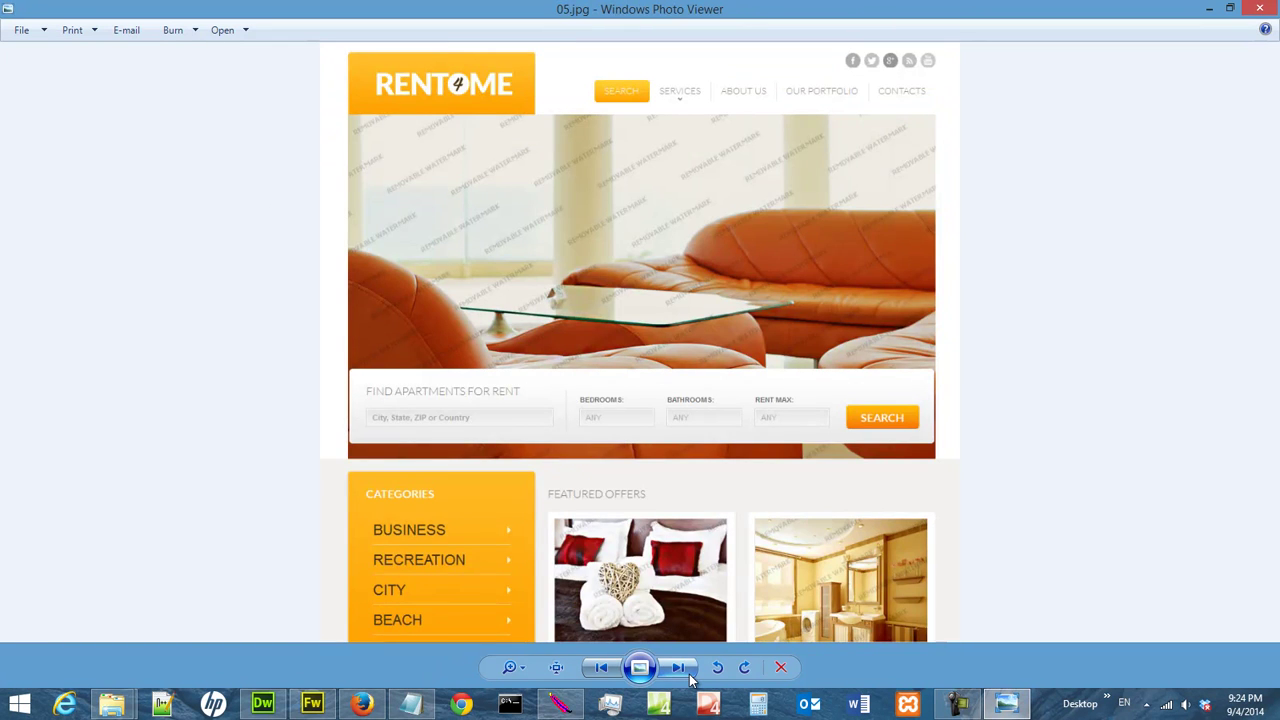
pyautogui.click(686, 674)
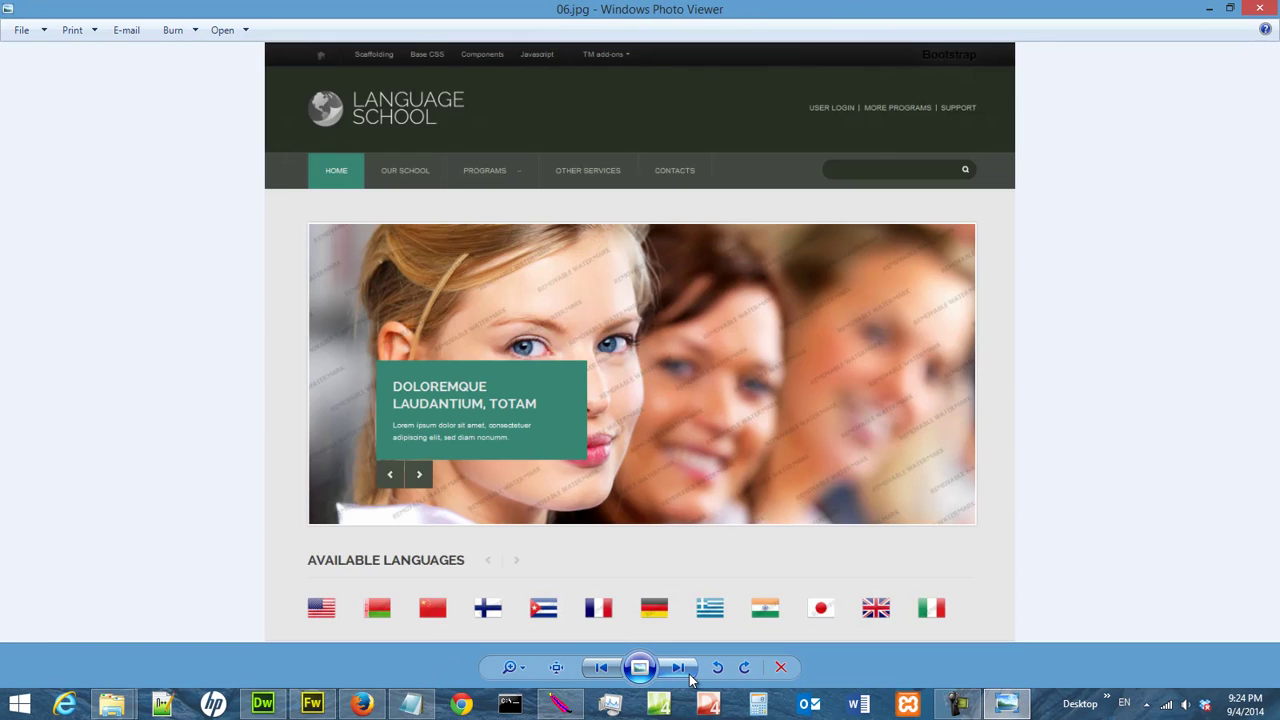
pyautogui.click(689, 677)
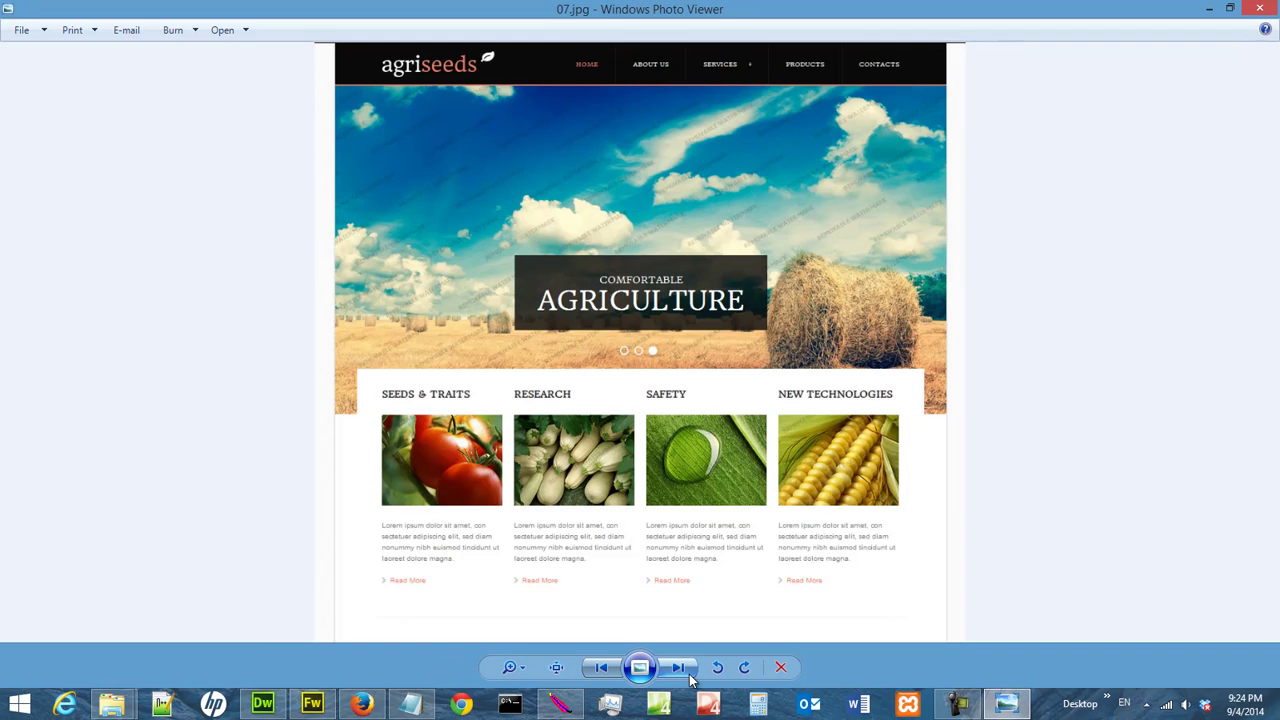
pyautogui.click(689, 677)
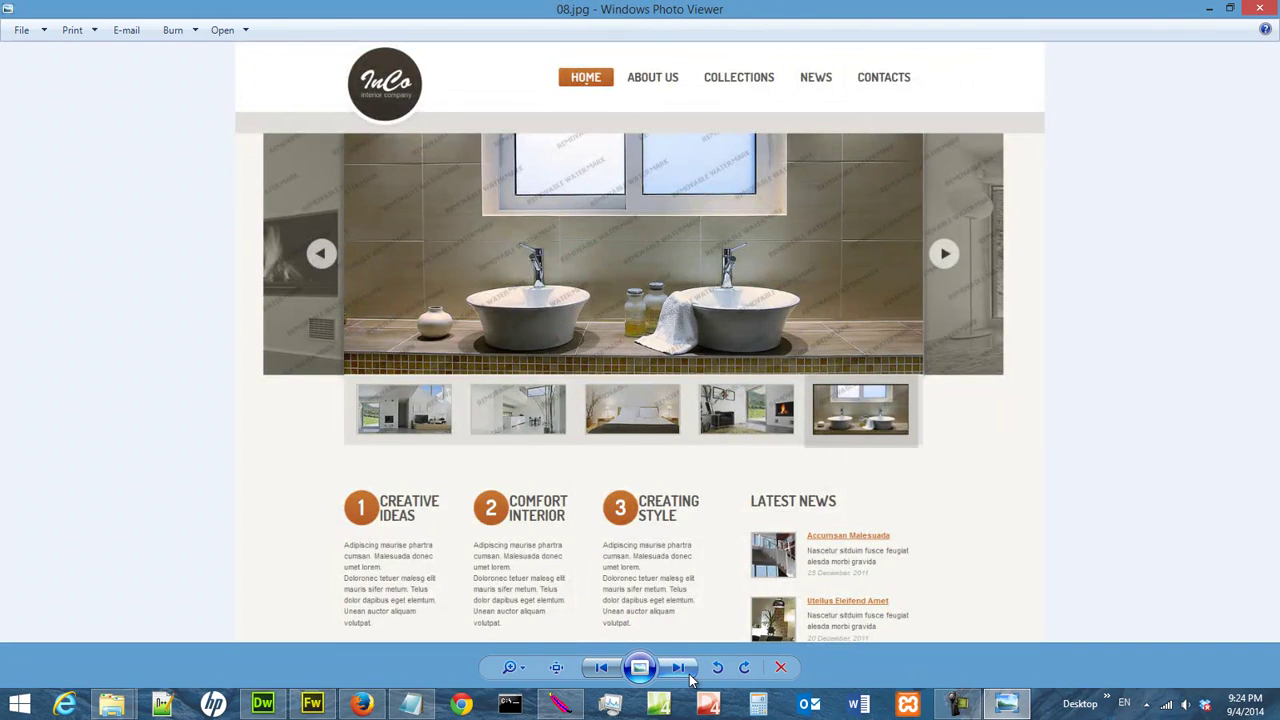
pyautogui.click(689, 677)
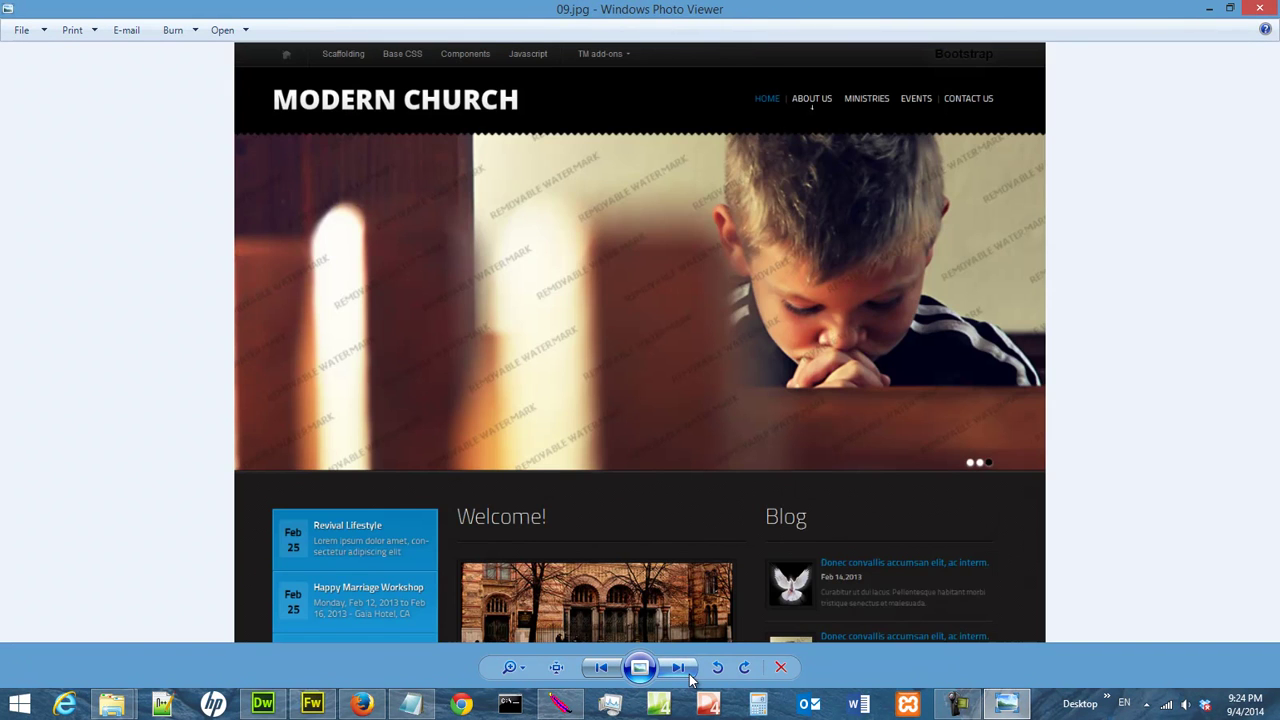
# Step: Compare 08a.jpg, 09.jpg and 09a.jpg, settling on the main Modern Church screenshot
pyautogui.click(689, 677)
pyautogui.click(600, 667)
pyautogui.click(602, 667)
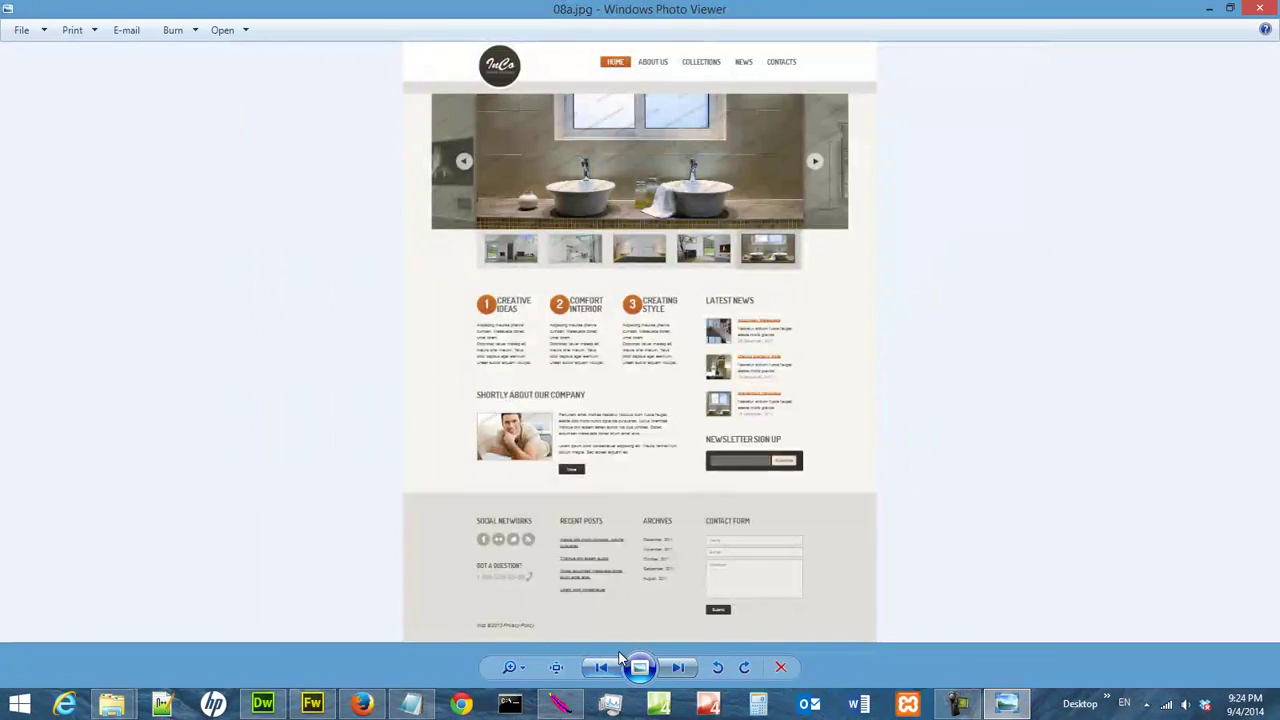
pyautogui.click(678, 670)
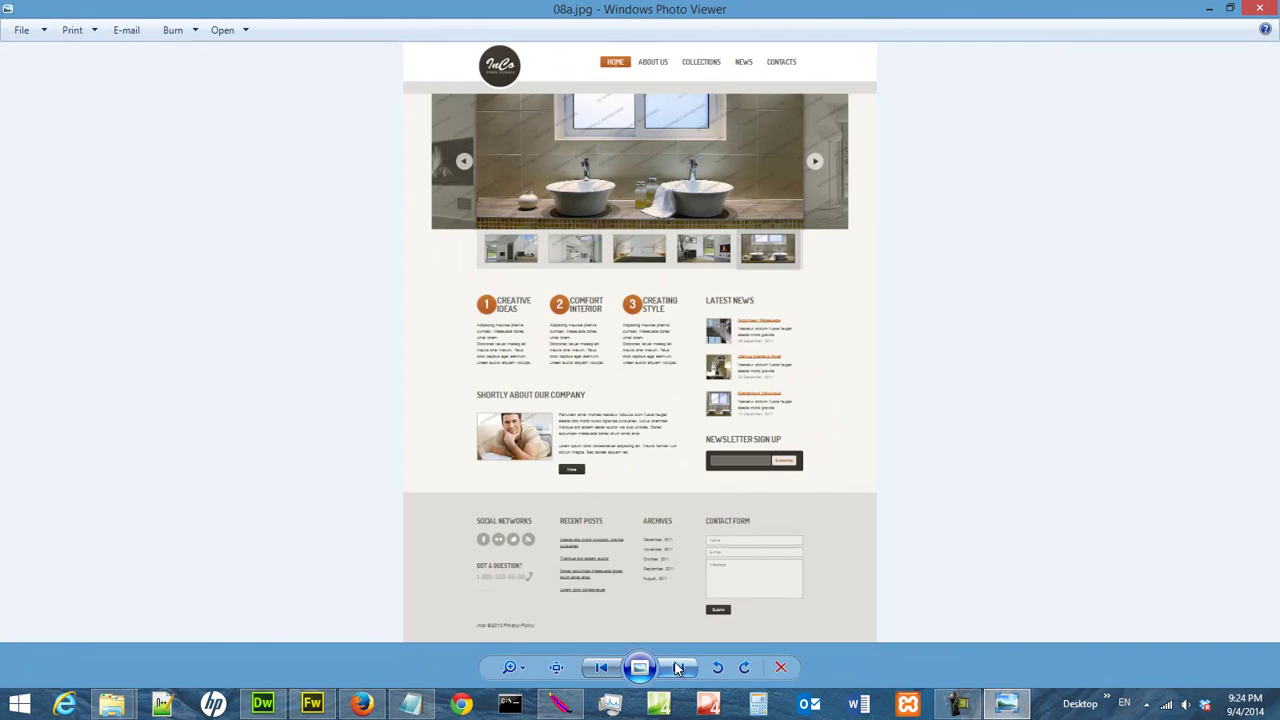
pyautogui.click(678, 668)
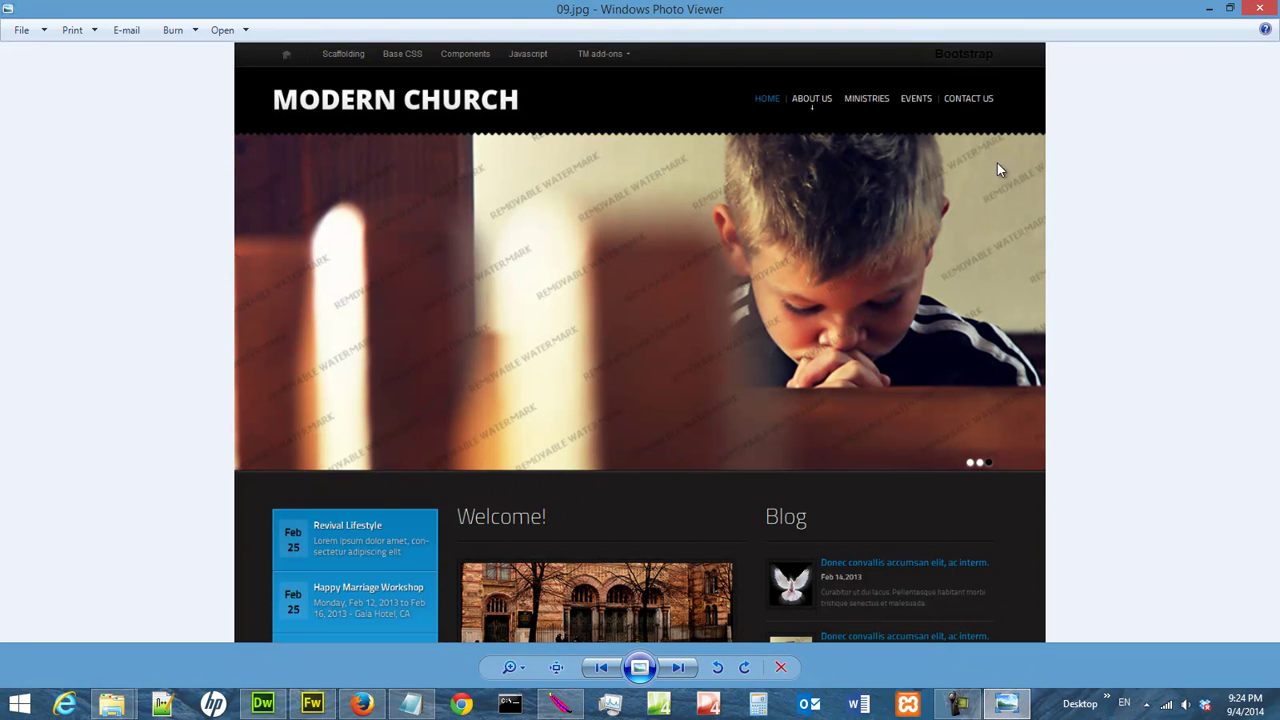
pyautogui.click(678, 667)
pyautogui.click(601, 669)
# Step: Close the photo viewer, return to Richard's Web Design Page, and reload it
pyautogui.click(1262, 14)
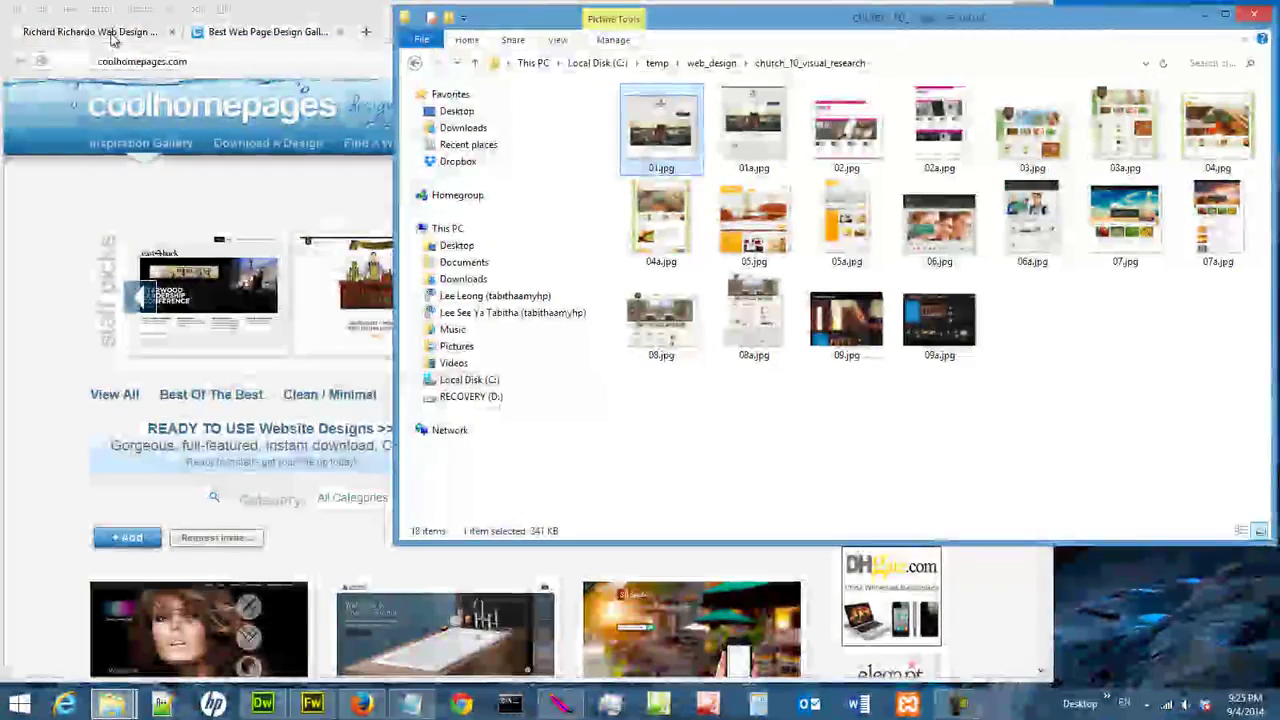
pyautogui.click(105, 32)
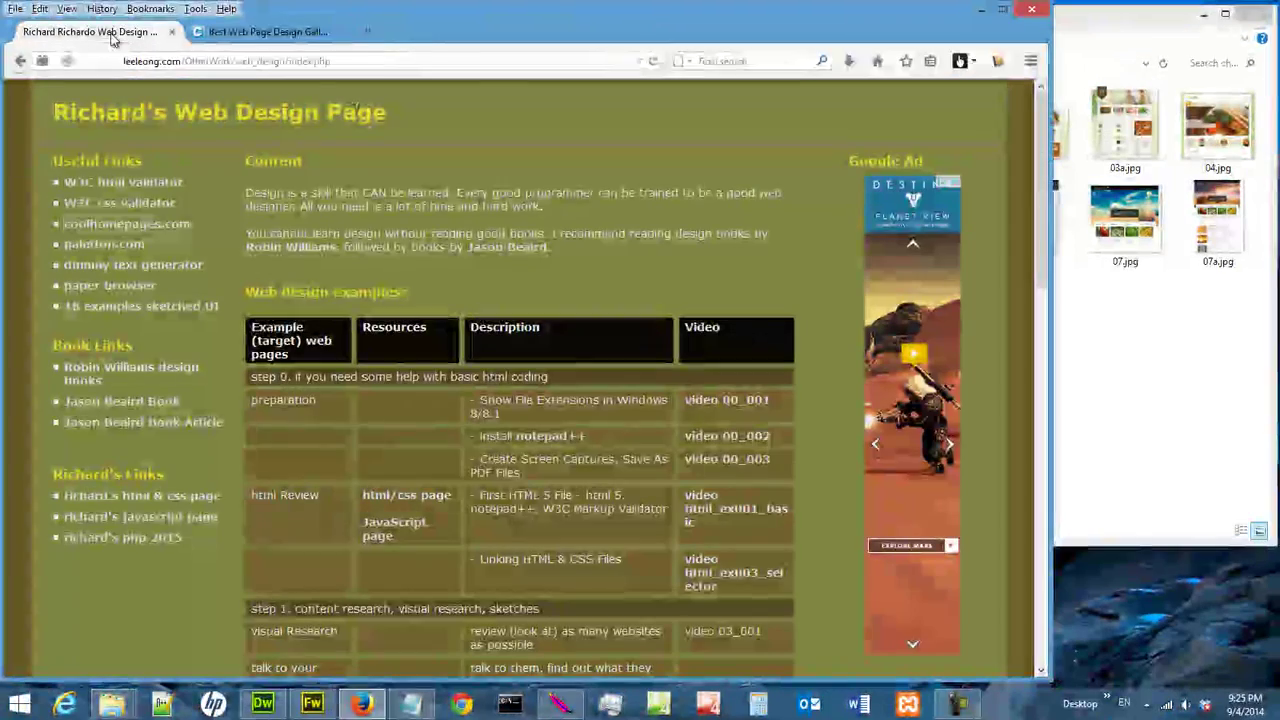
pyautogui.scroll(-5, 369, 403)
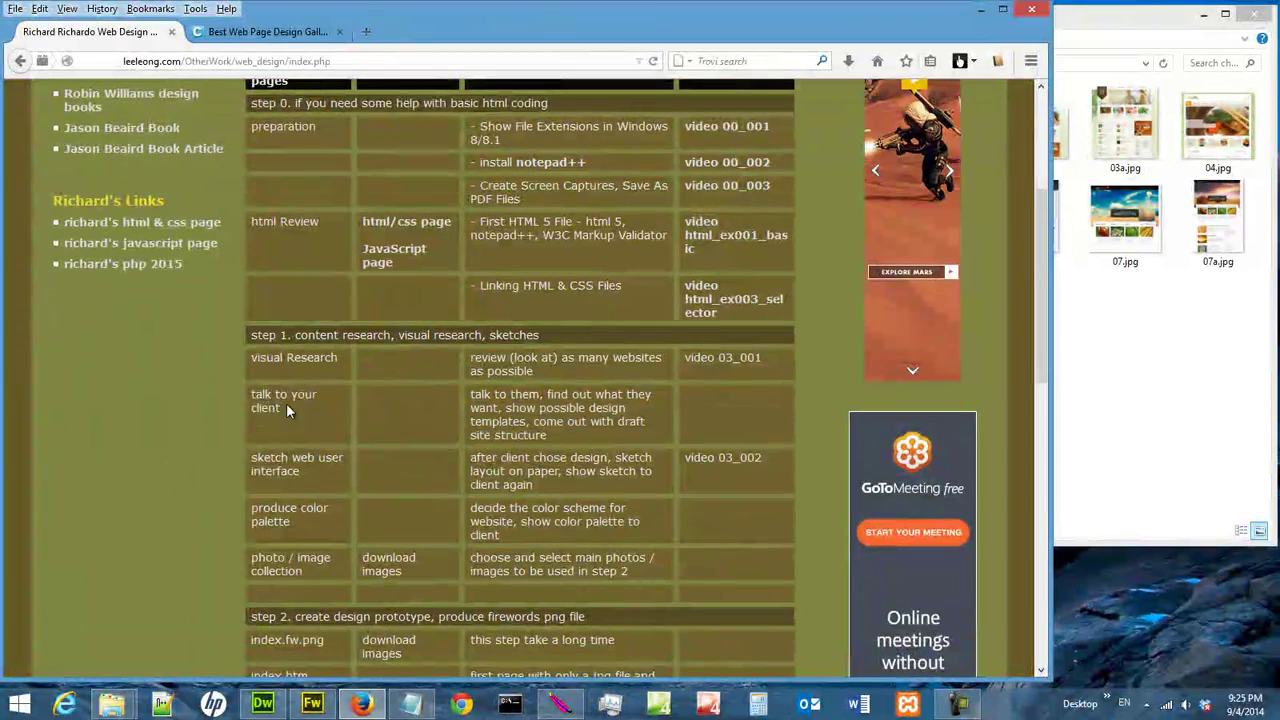
pyautogui.moveTo(252, 395); pyautogui.dragTo(305, 402)
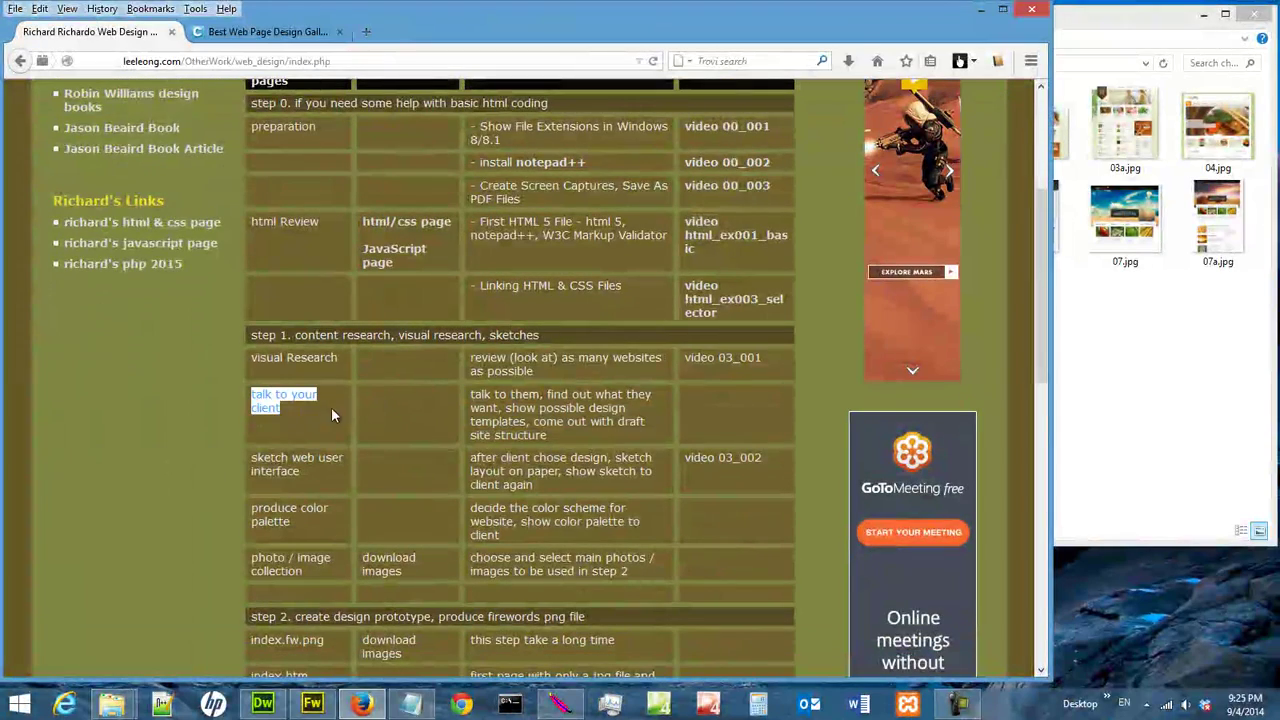
pyautogui.click(652, 61)
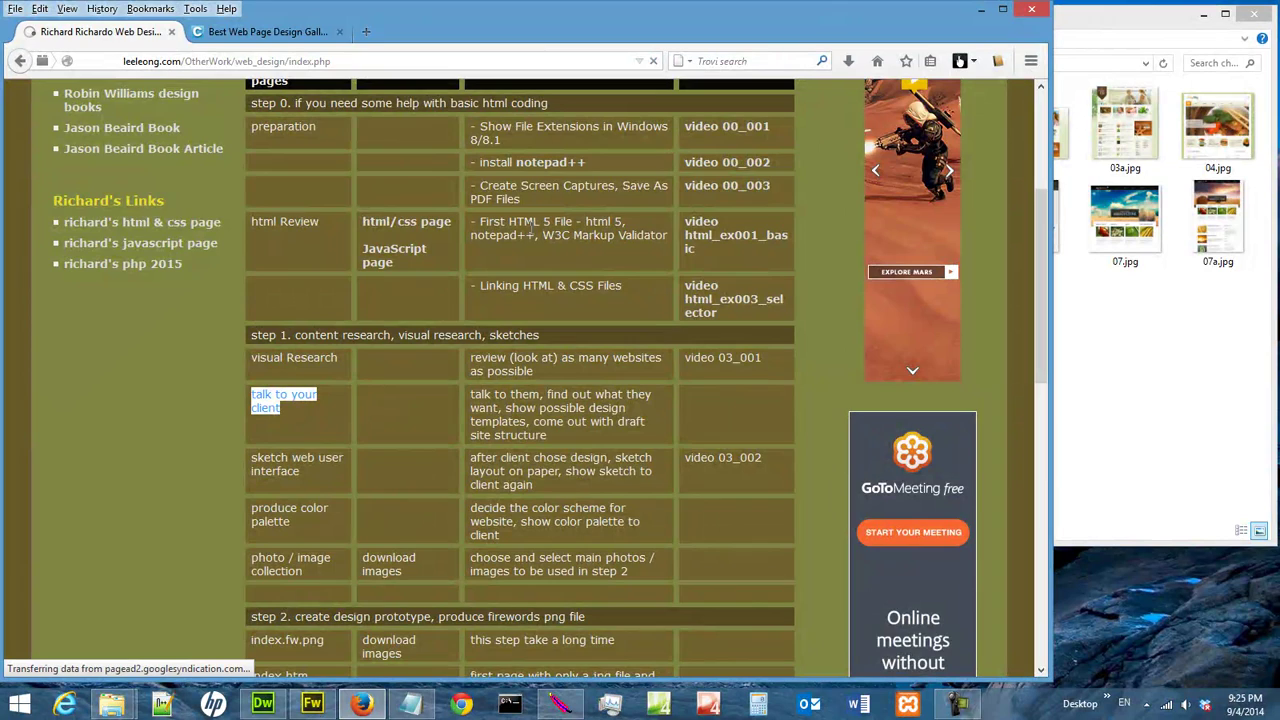
# Step: Scroll to the step 1 row and select 'draft site structure' among its research tasks
pyautogui.scroll(-2, 530, 226)
pyautogui.scroll(-2, 345, 238)
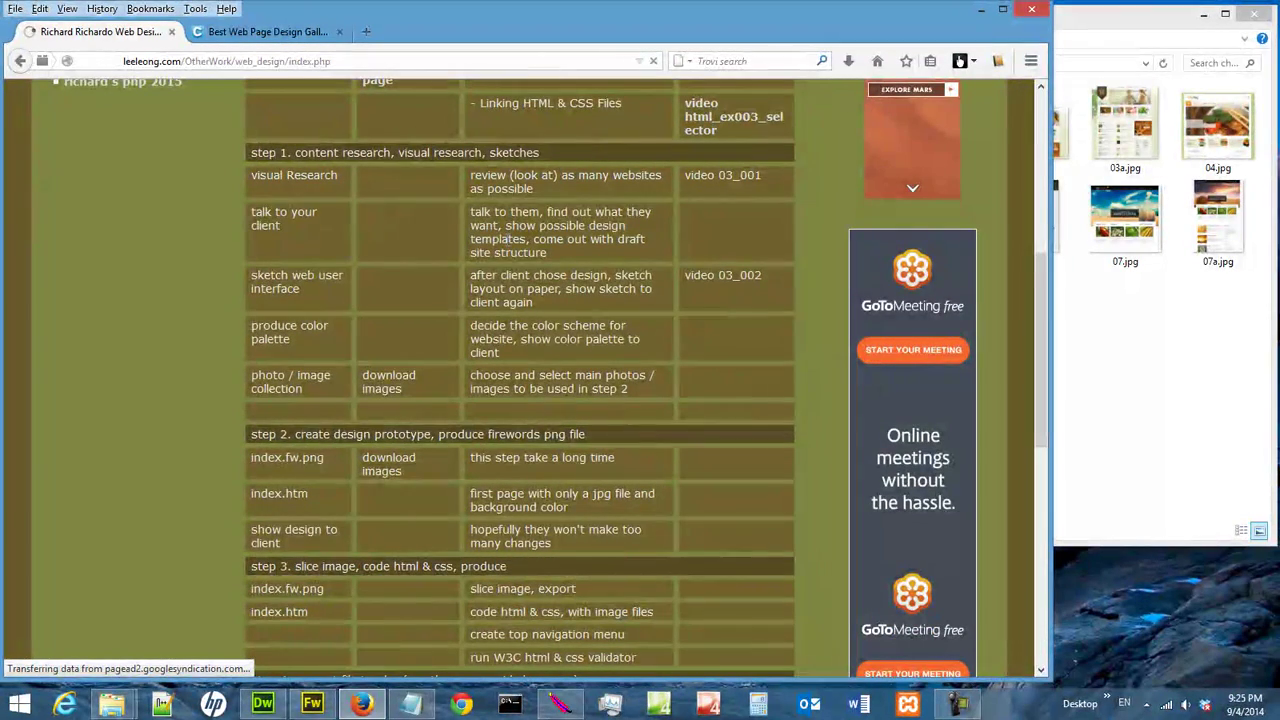
pyautogui.moveTo(617, 240); pyautogui.dragTo(632, 258)
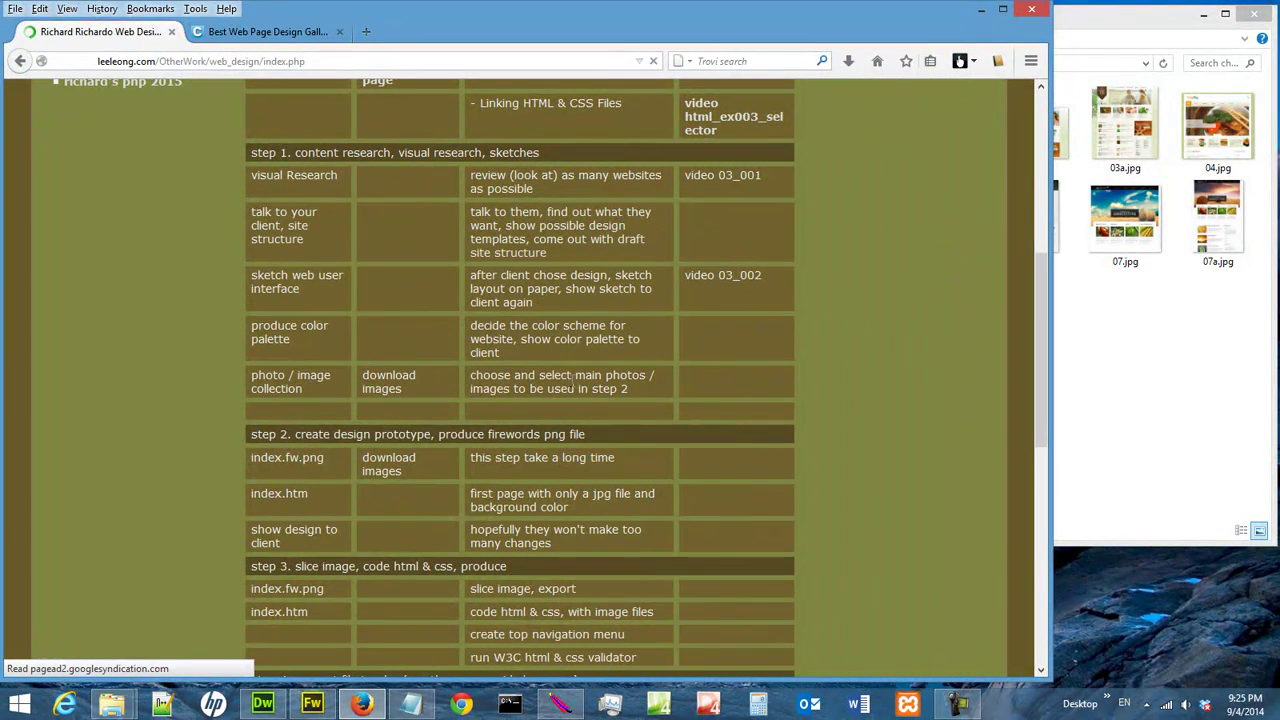
pyautogui.moveTo(289, 225); pyautogui.dragTo(318, 246)
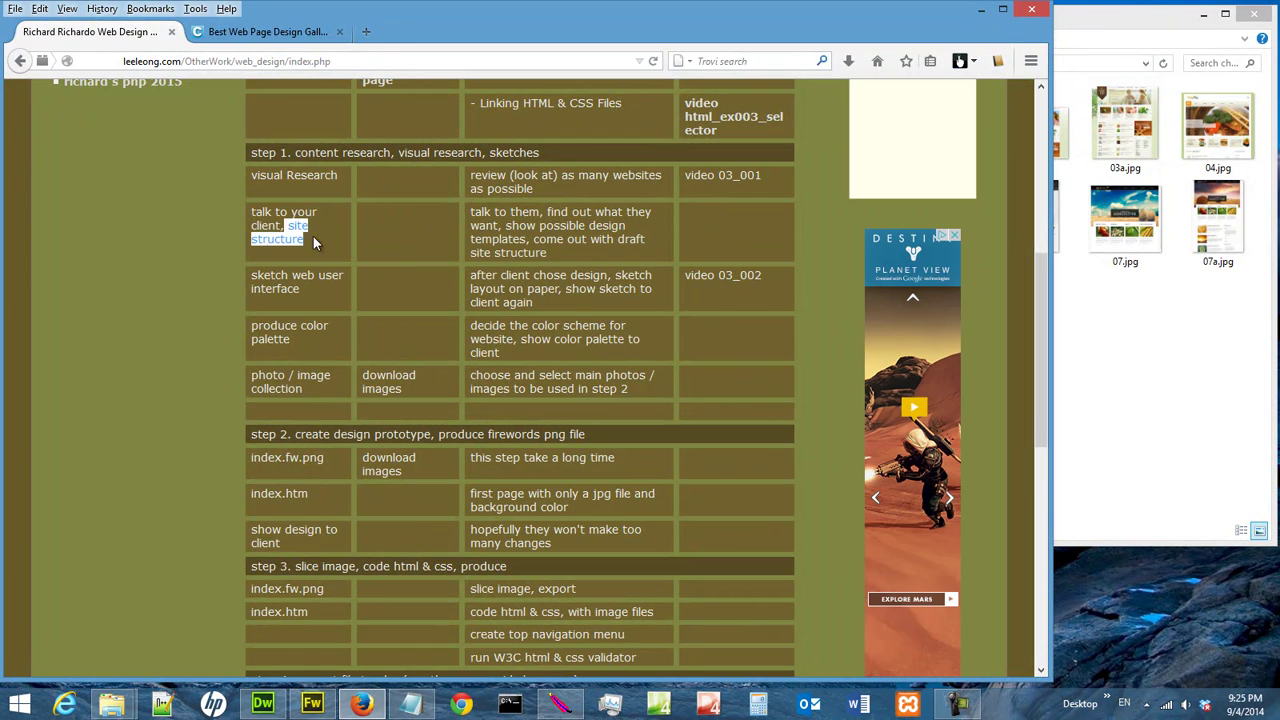
pyautogui.moveTo(627, 253); pyautogui.dragTo(615, 240)
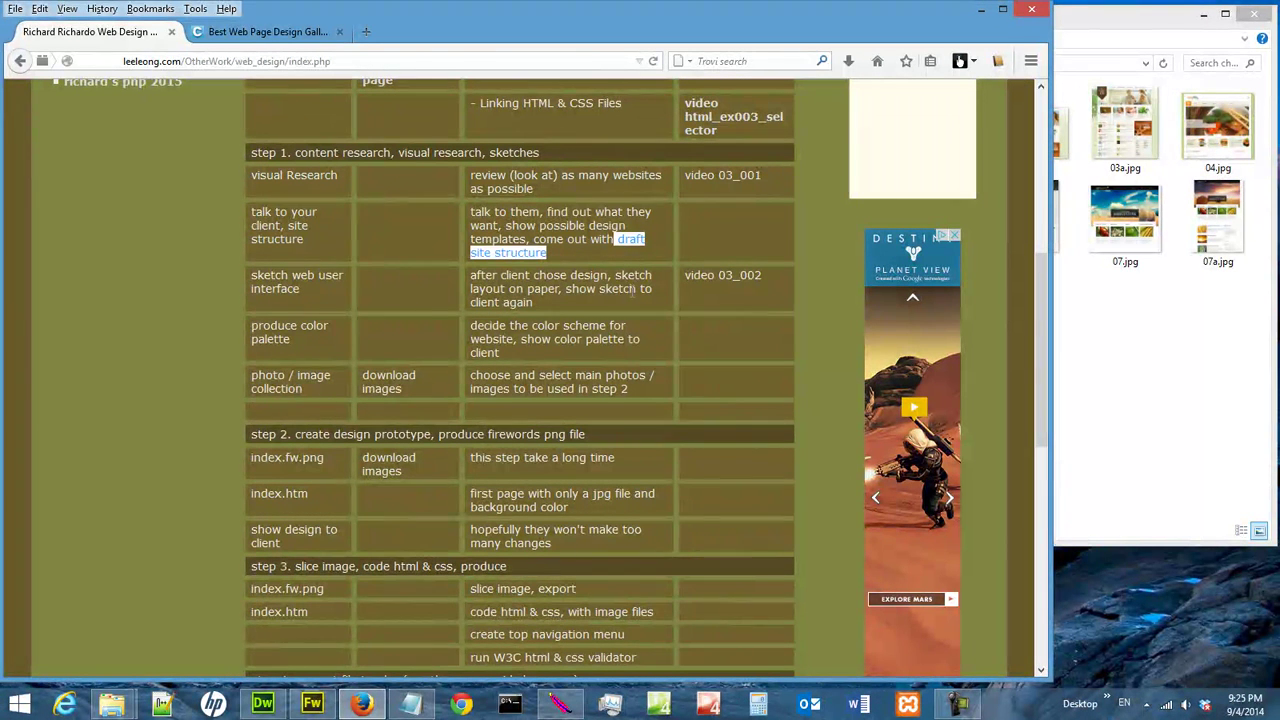
pyautogui.moveTo(410, 705)
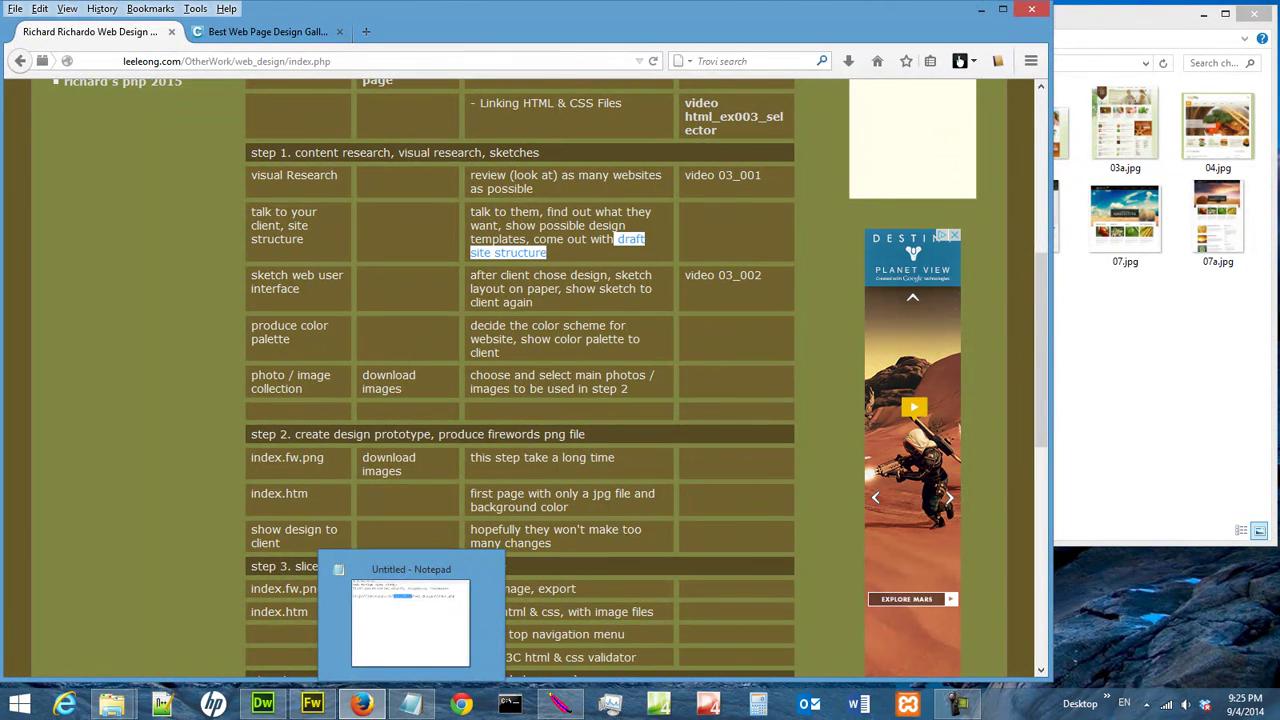
pyautogui.click(117, 708)
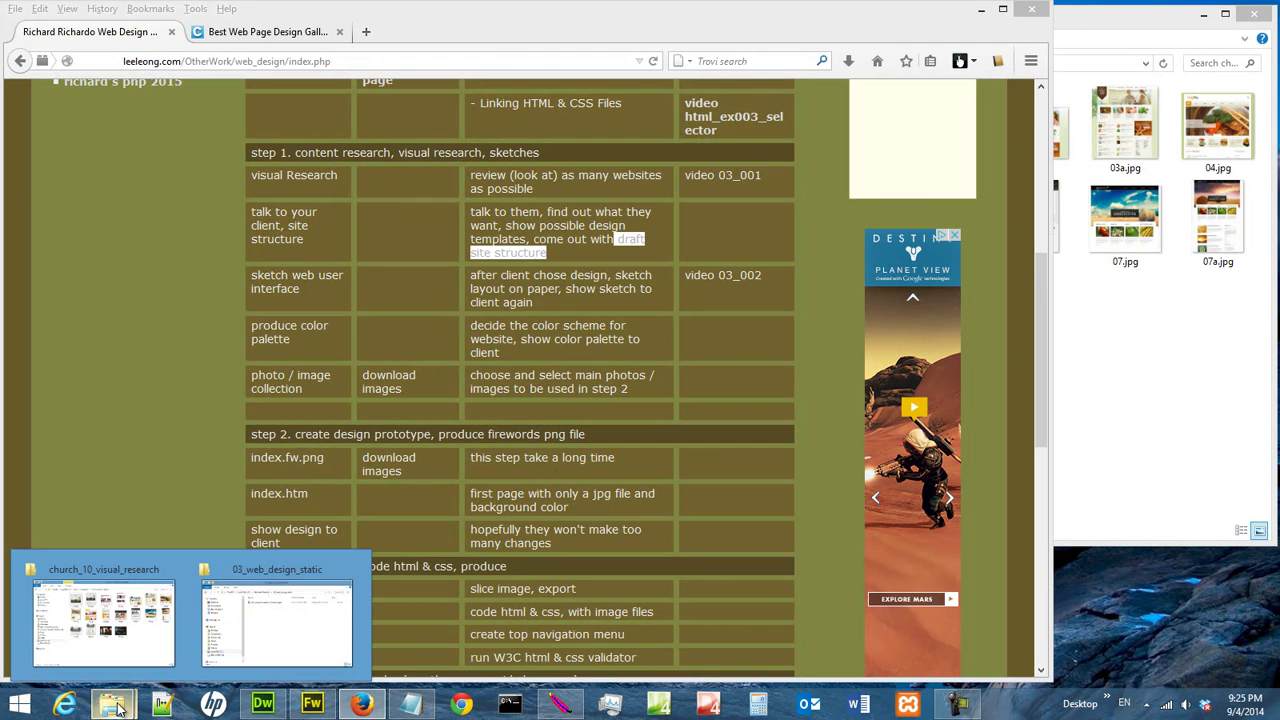
# Step: Go up to web_design, open church_11_site_structure, and edit church_site_structure.txt with Notepad++
pyautogui.click(103, 618)
pyautogui.click(415, 63)
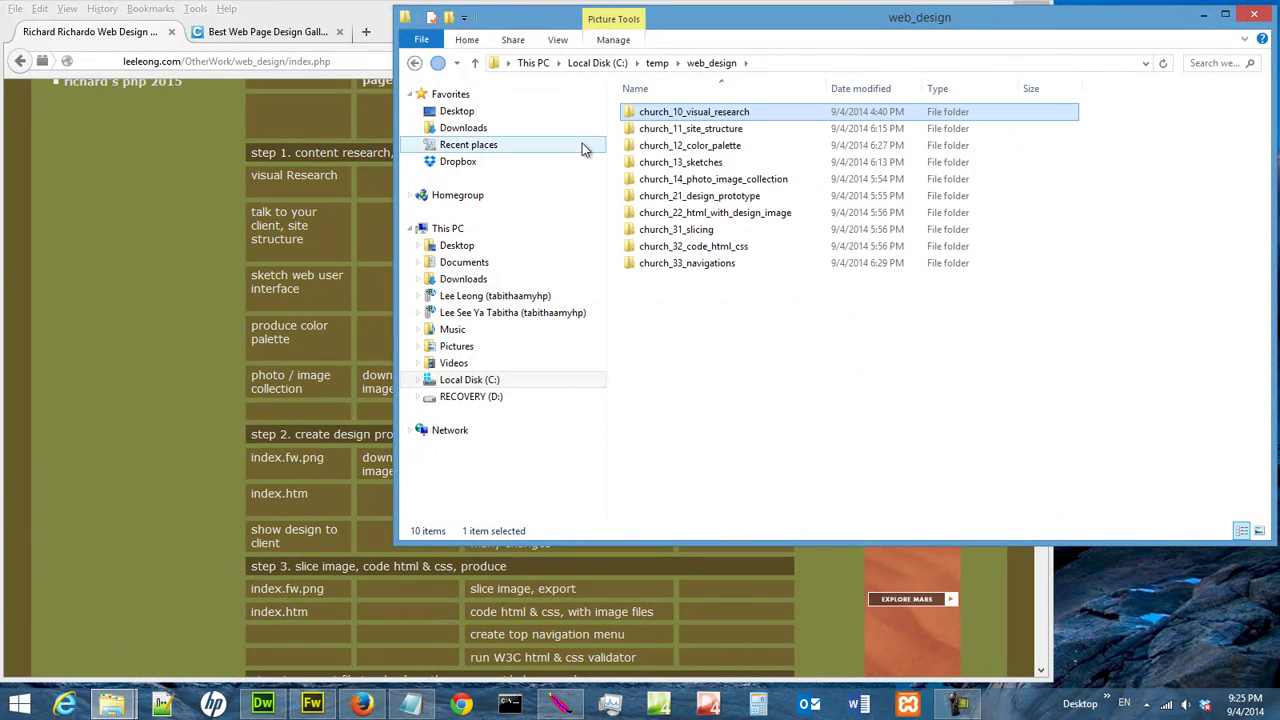
pyautogui.doubleClick(713, 130)
pyautogui.click(693, 113)
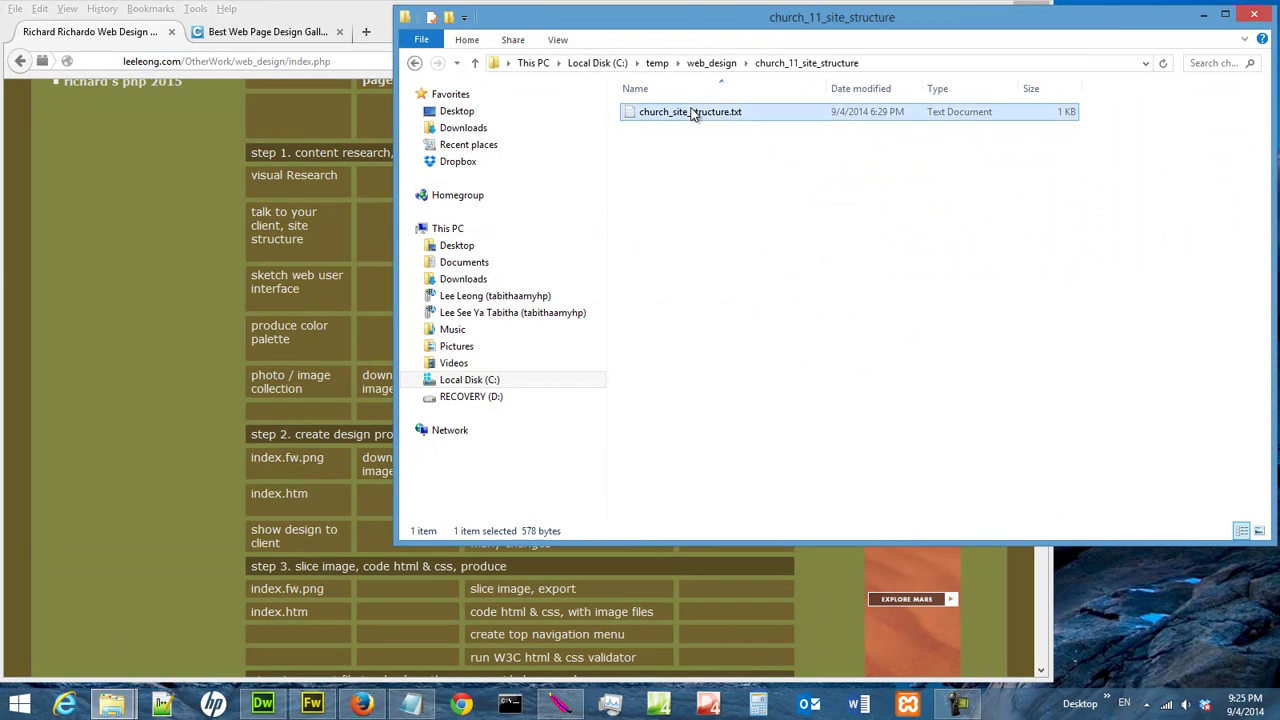
pyautogui.rightClick(693, 113)
pyautogui.click(786, 193)
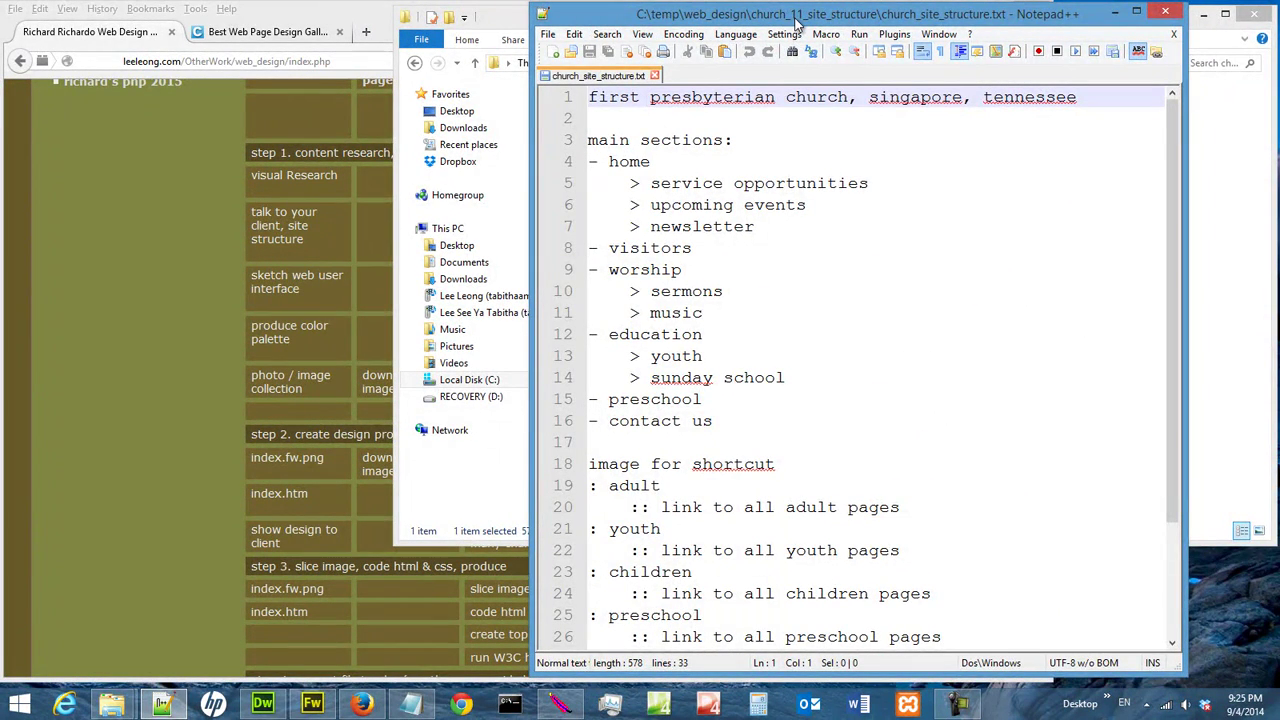
# Step: Widen the Notepad++ window by dragging its left and right edges outward
pyautogui.moveTo(797, 20); pyautogui.dragTo(796, 18)
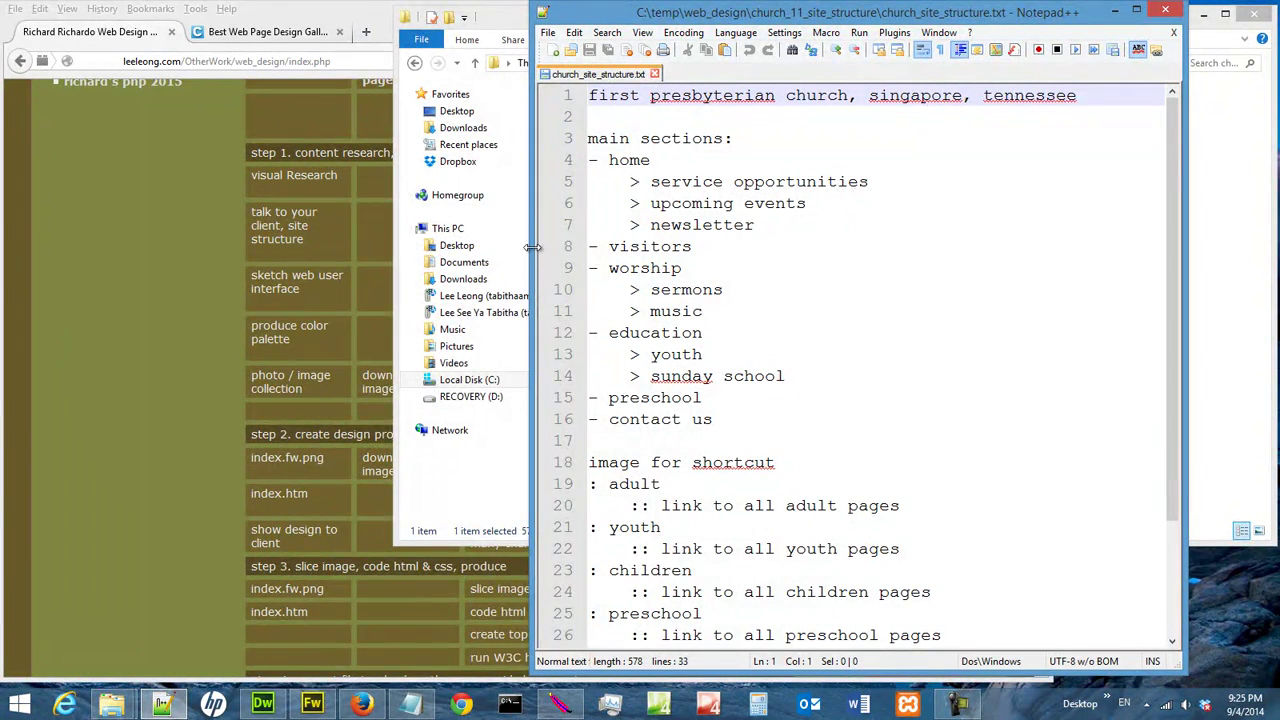
pyautogui.moveTo(533, 251); pyautogui.dragTo(381, 249)
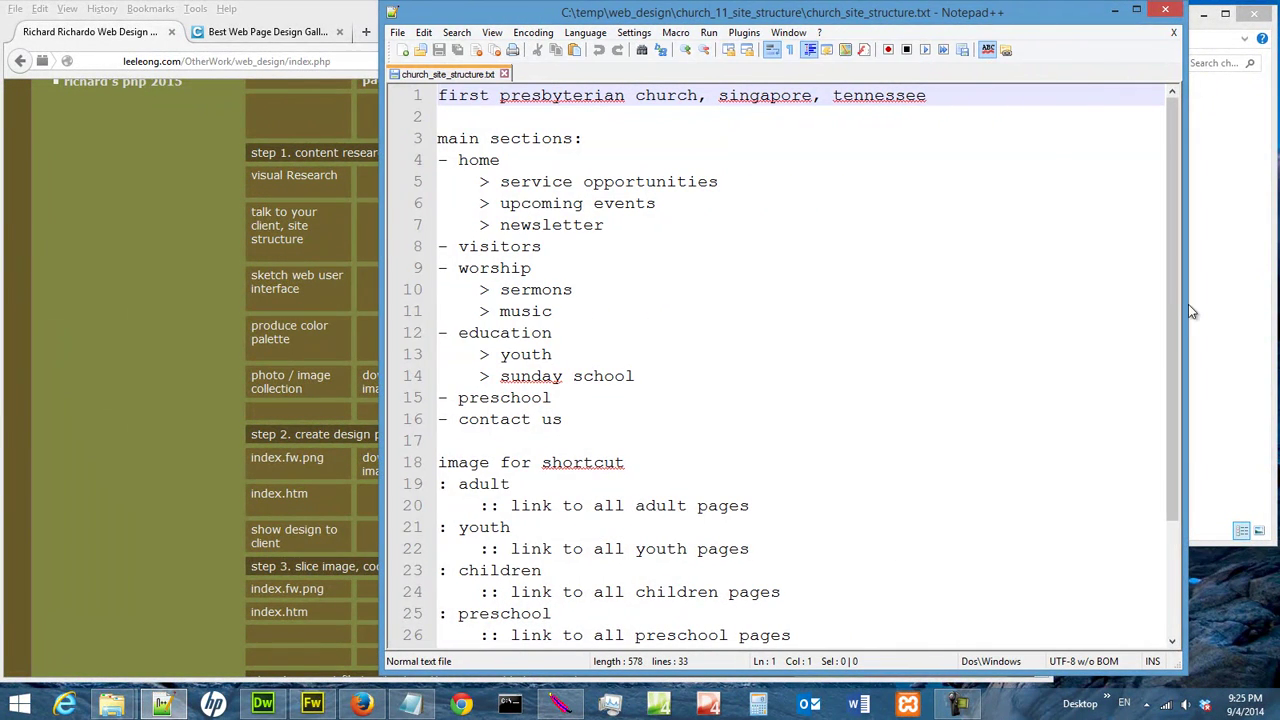
pyautogui.moveTo(1187, 312); pyautogui.dragTo(1237, 312)
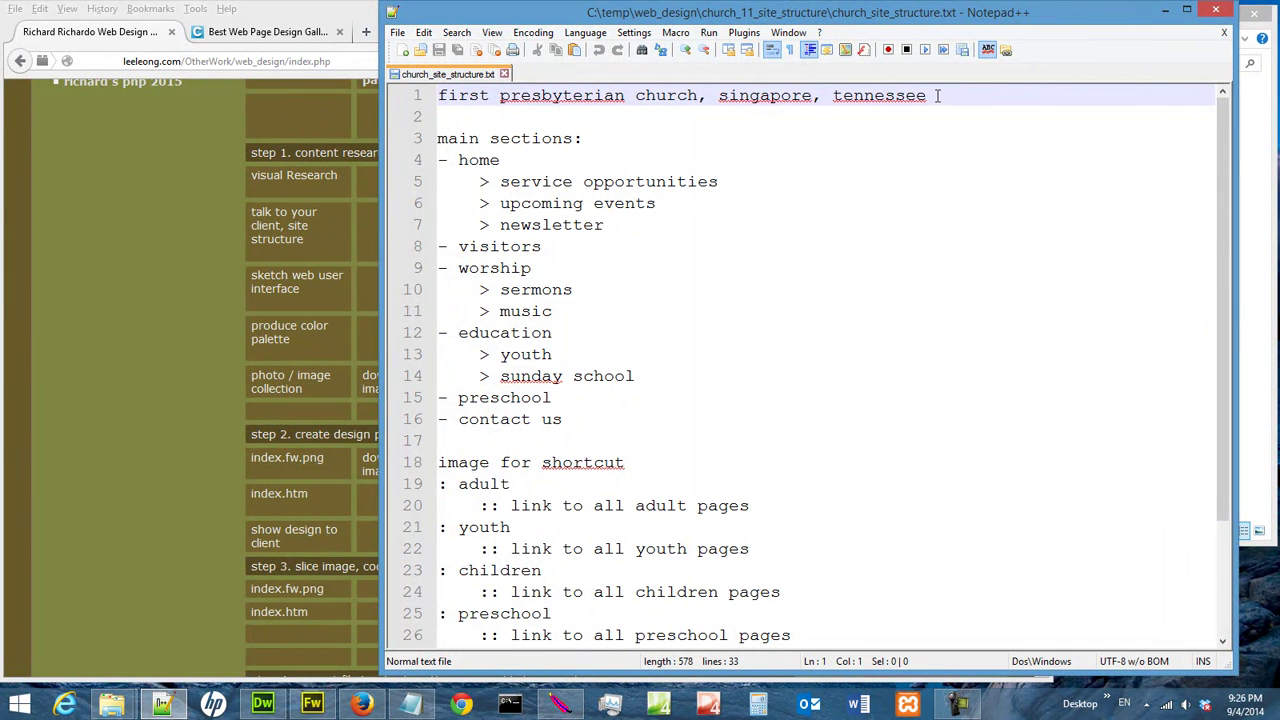
# Step: Walk through the outline's church name, home, visitors, worship and education sections
pyautogui.hotkey('shift', 'End')
pyautogui.click(967, 114)
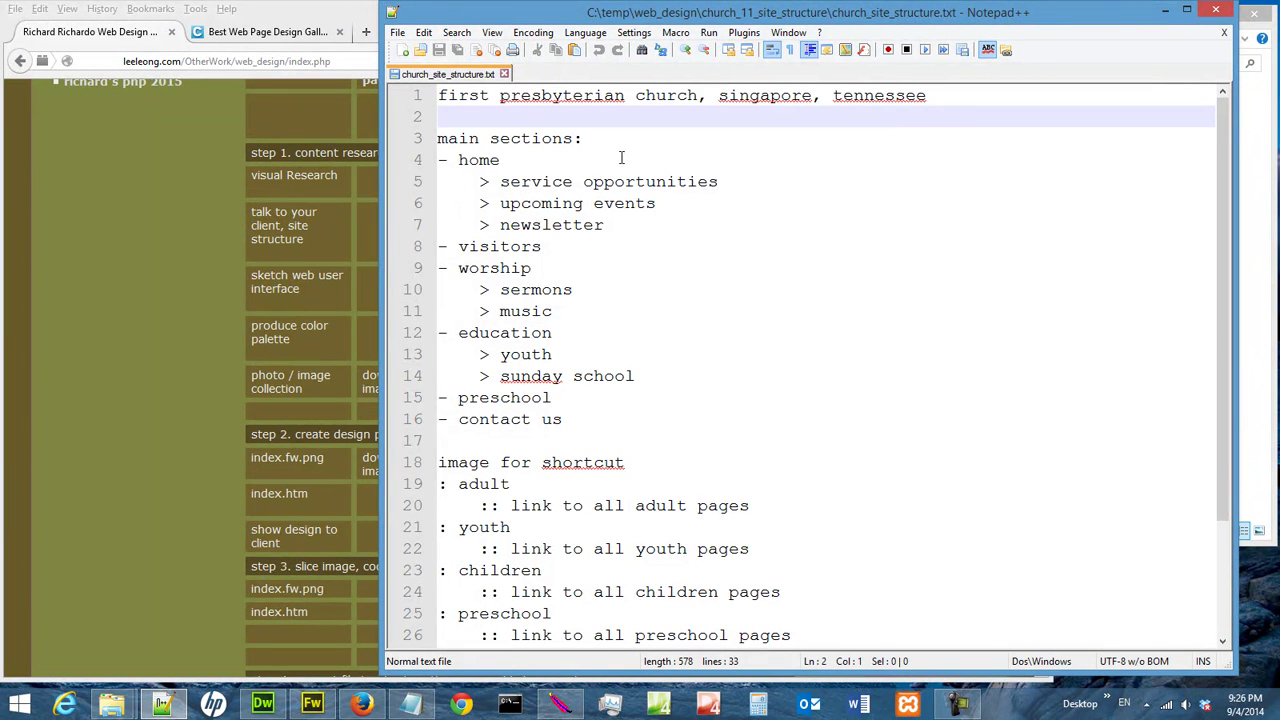
pyautogui.click(532, 158)
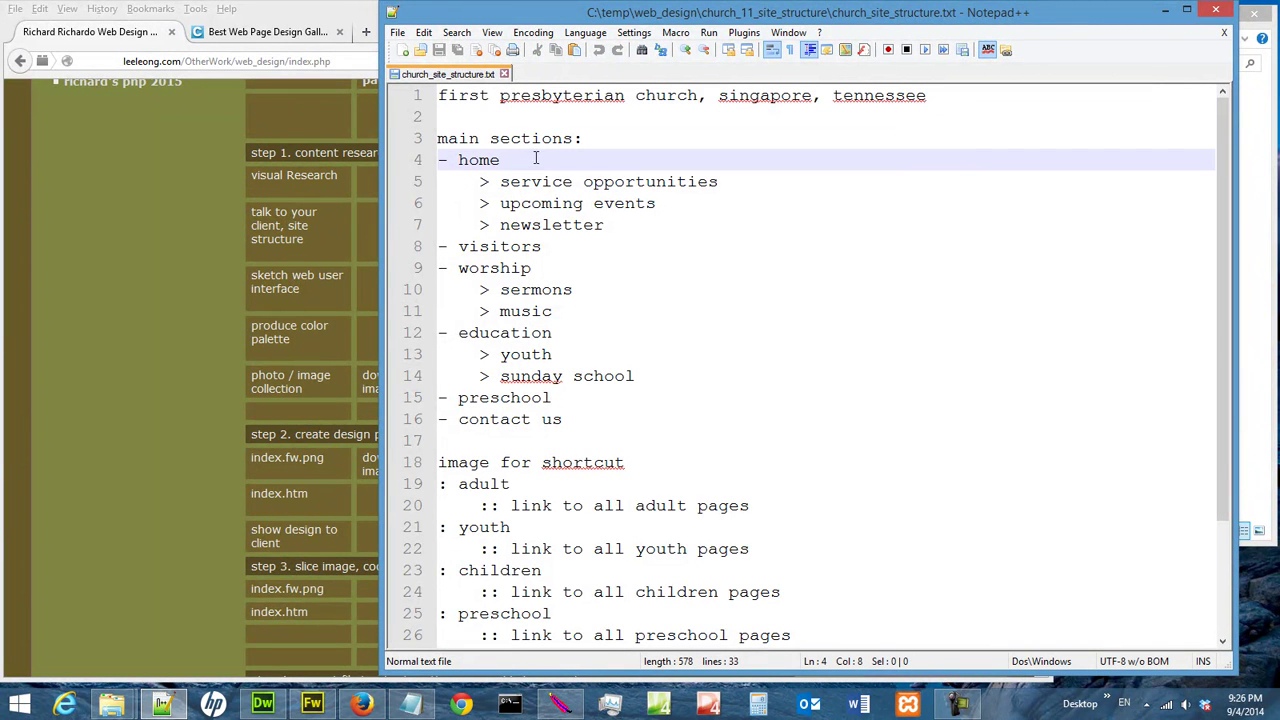
pyautogui.click(459, 246)
pyautogui.click(460, 268)
pyautogui.click(467, 332)
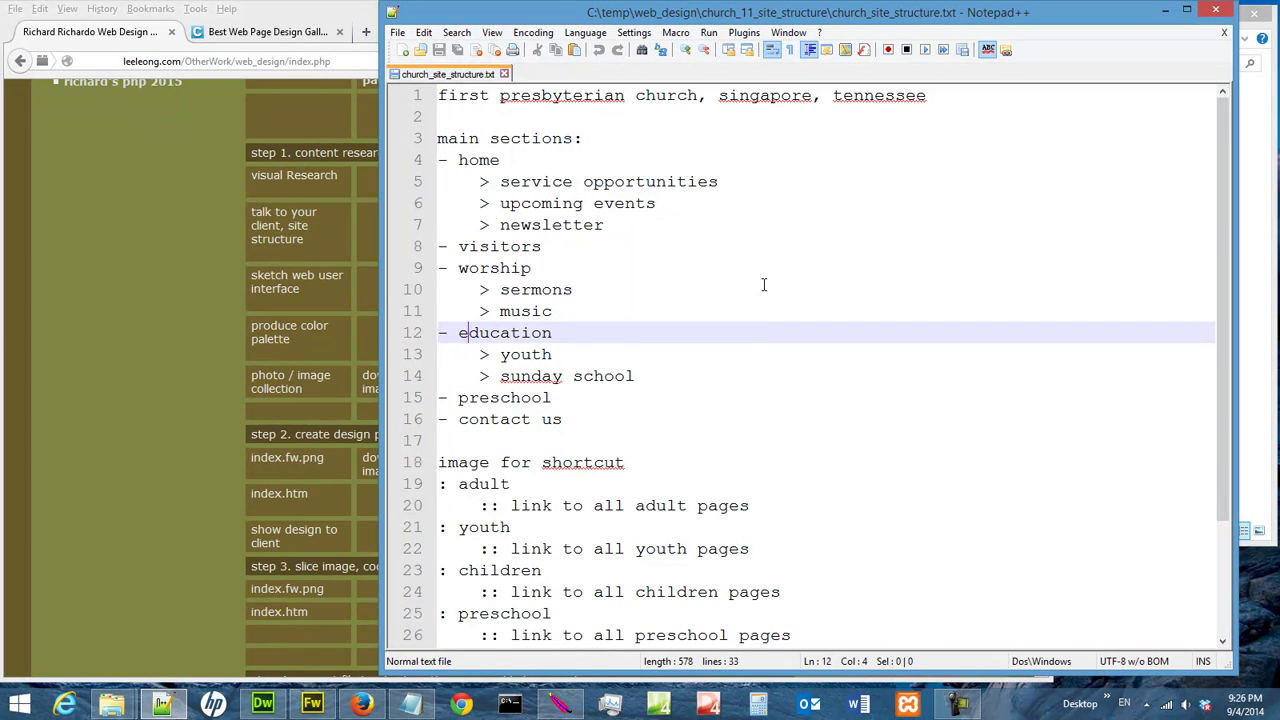
# Step: Scroll down to the shortcut-image section and go over the adult, youth and children entries
pyautogui.scroll(-1, 763, 285)
pyautogui.scroll(-1, 763, 285)
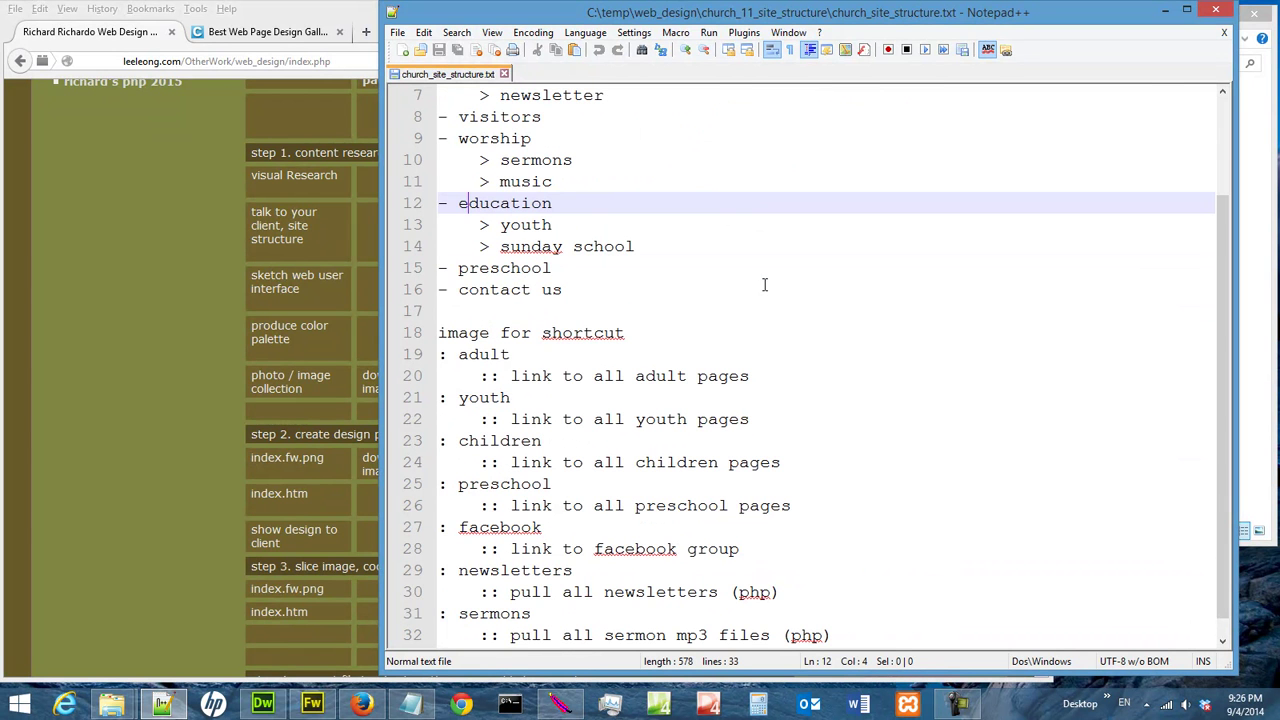
pyautogui.click(459, 353)
pyautogui.click(474, 398)
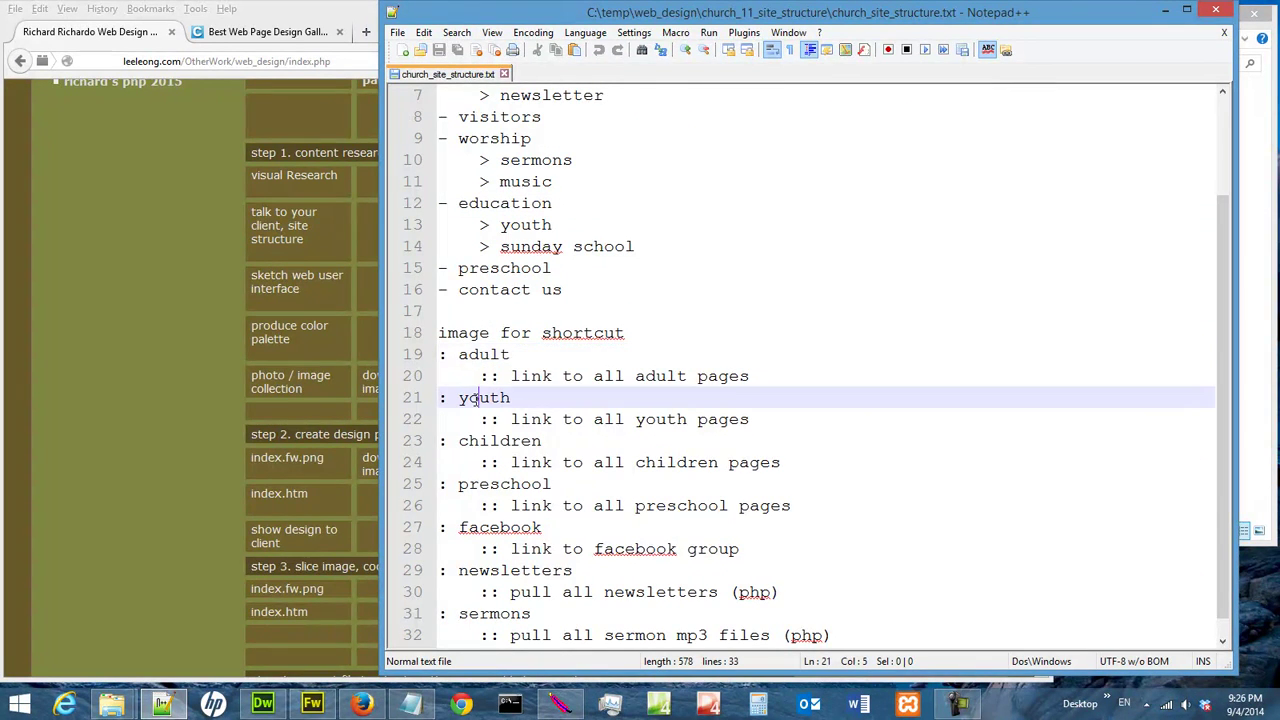
pyautogui.click(476, 441)
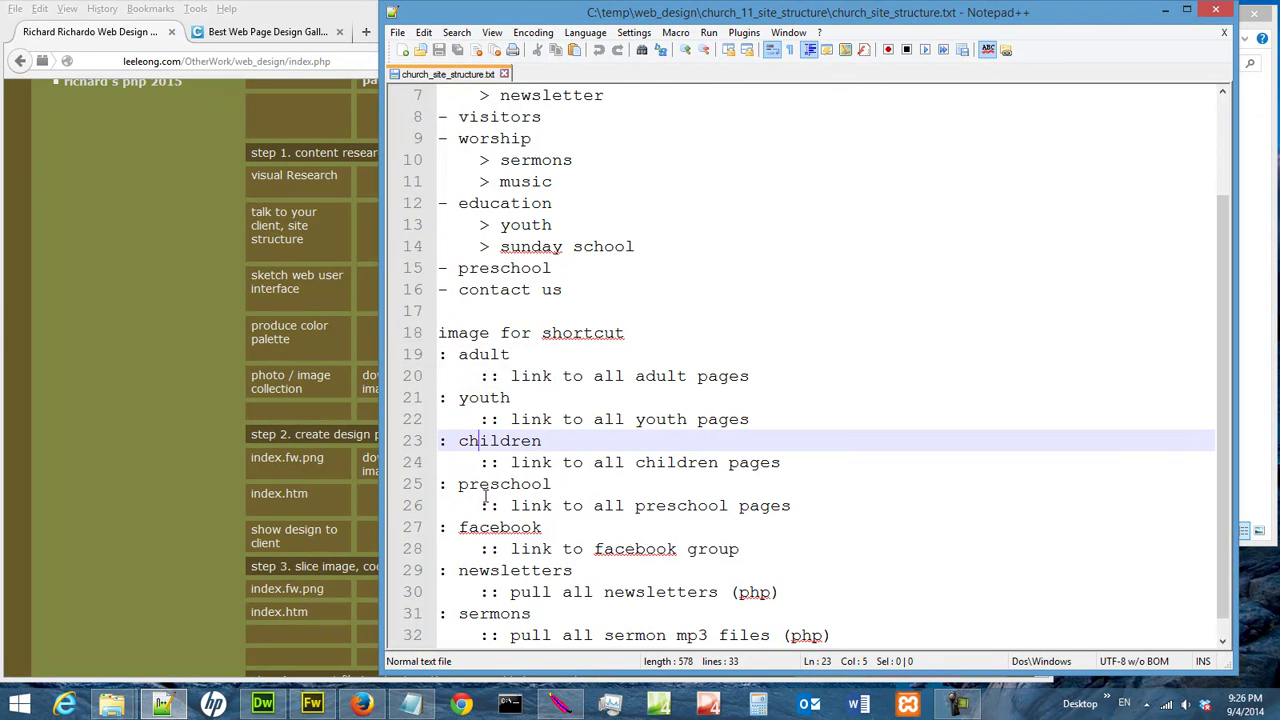
pyautogui.click(477, 354)
pyautogui.click(480, 398)
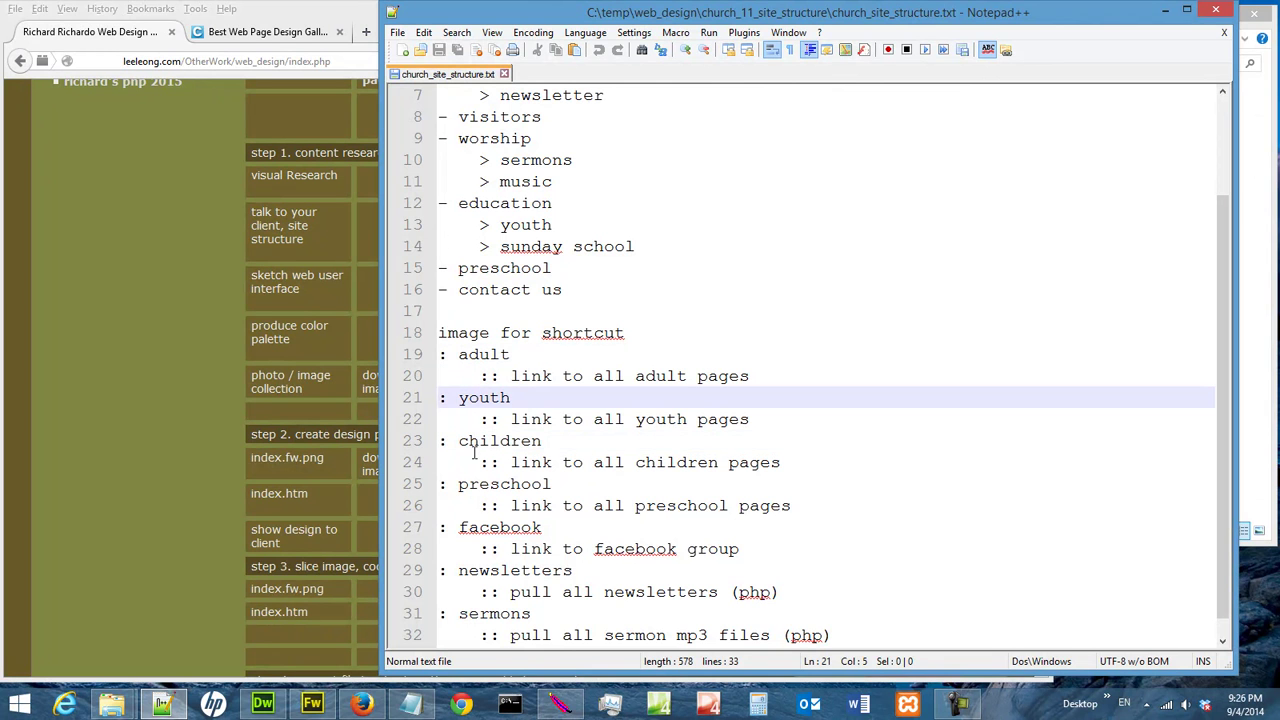
# Step: Go over the preschool, facebook and newsletters entries, highlighting the newsletter and sermon php lines
pyautogui.click(475, 455)
pyautogui.click(467, 486)
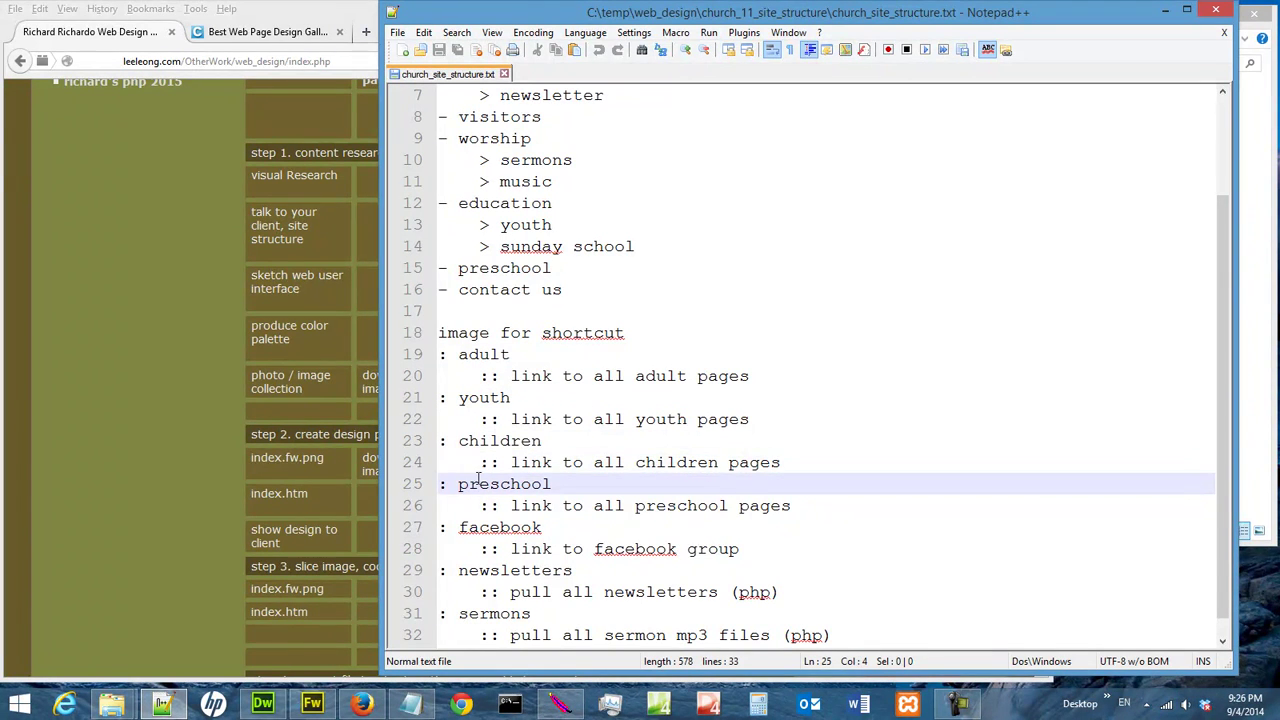
pyautogui.click(465, 530)
pyautogui.click(467, 570)
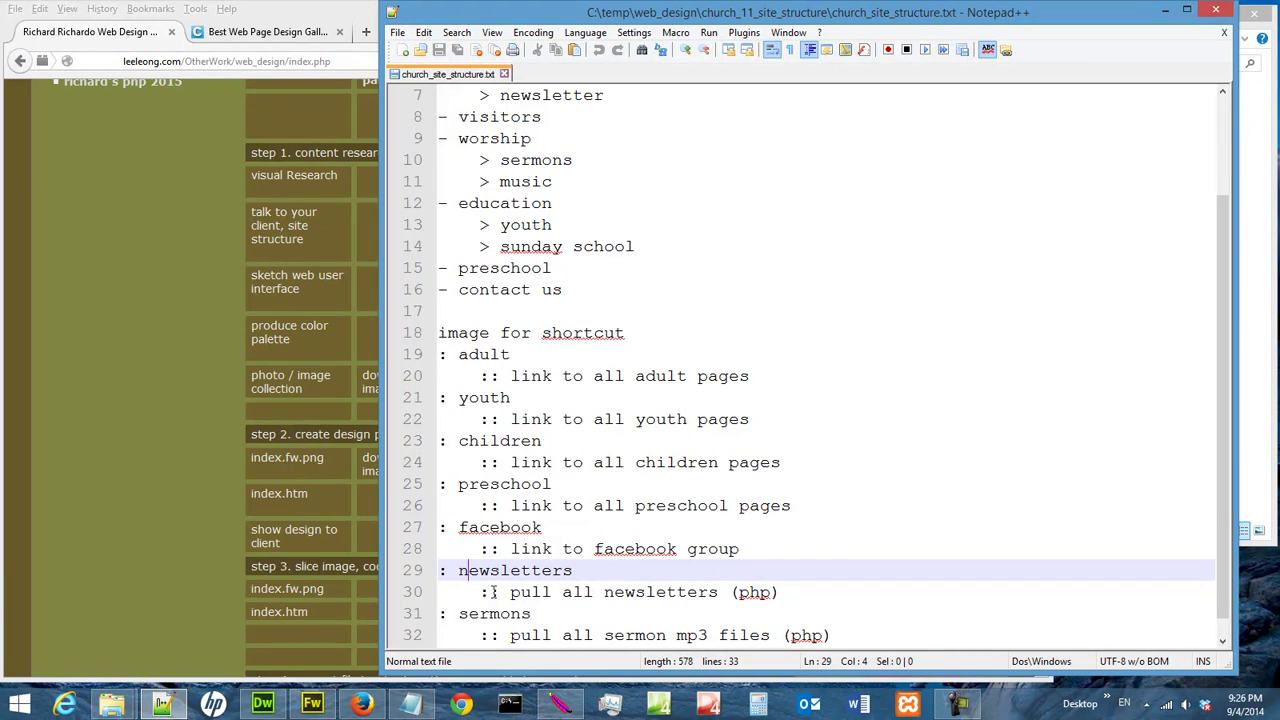
pyautogui.moveTo(484, 592); pyautogui.dragTo(934, 634)
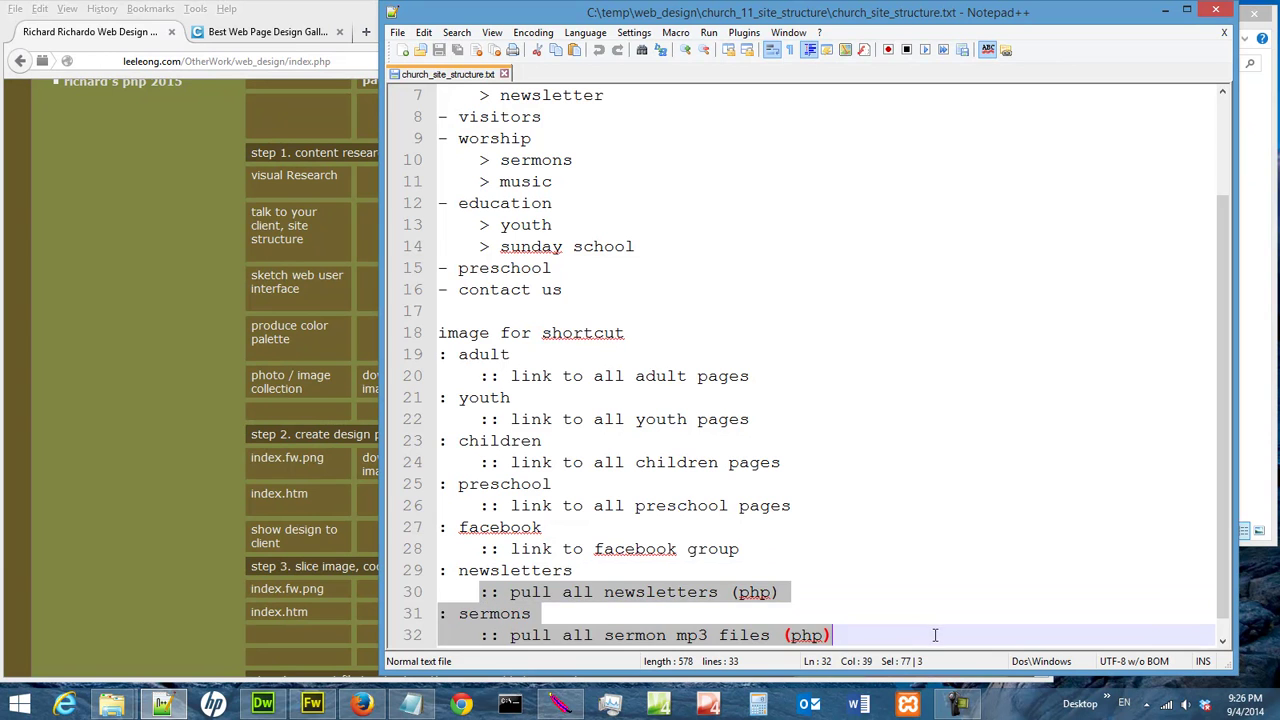
pyautogui.click(897, 607)
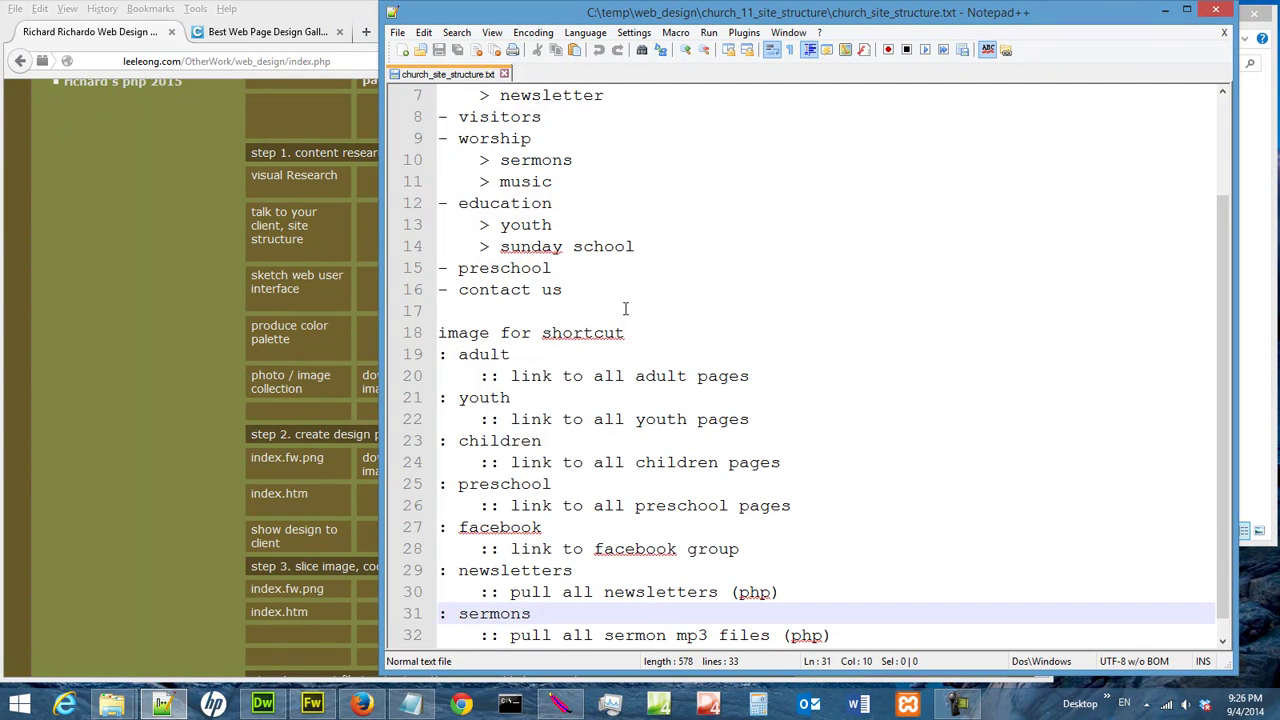
pyautogui.moveTo(112, 705)
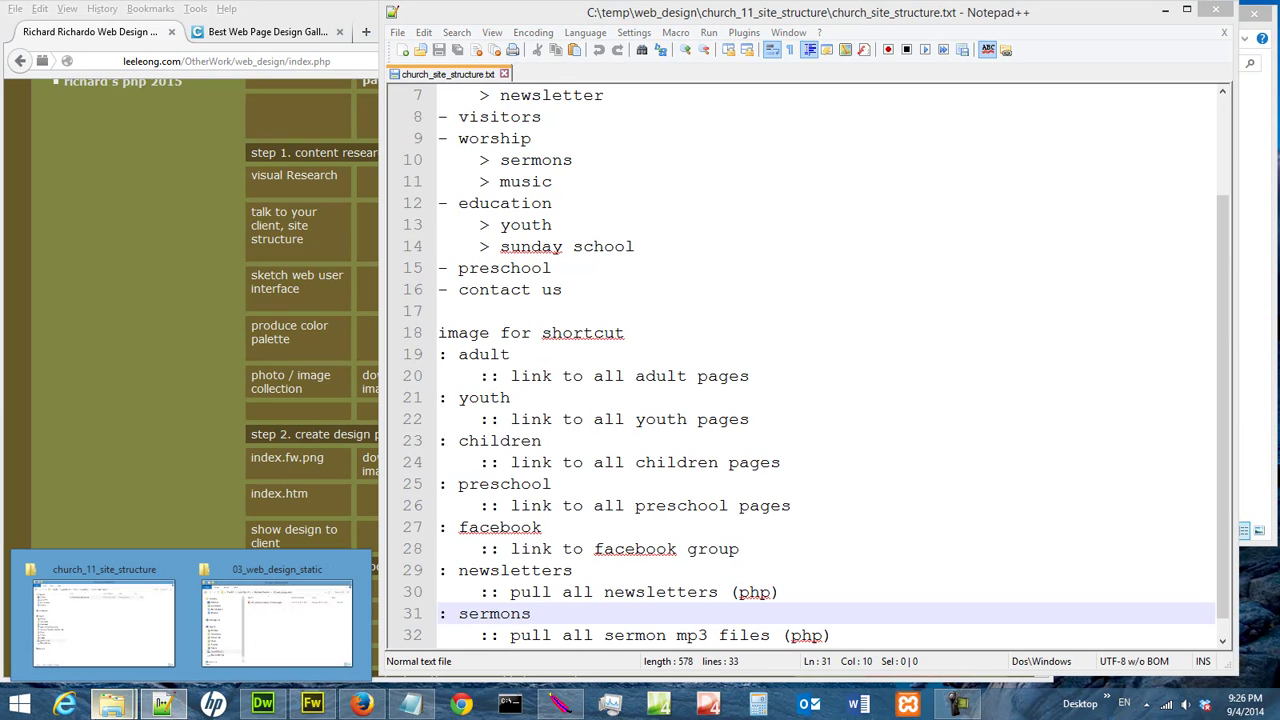
# Step: Open 09.jpg from the church_10_visual_research folder in Windows Photo Viewer
pyautogui.click(106, 630)
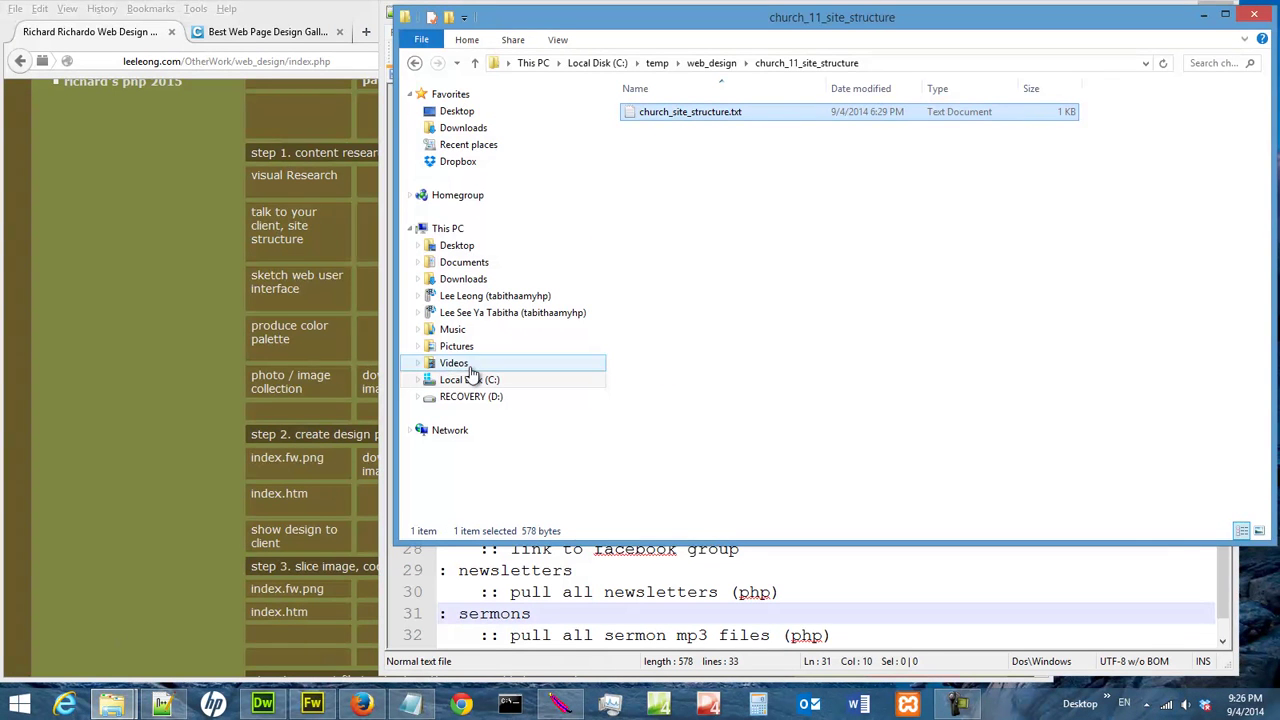
pyautogui.click(710, 62)
pyautogui.click(699, 115)
pyautogui.doubleClick(699, 115)
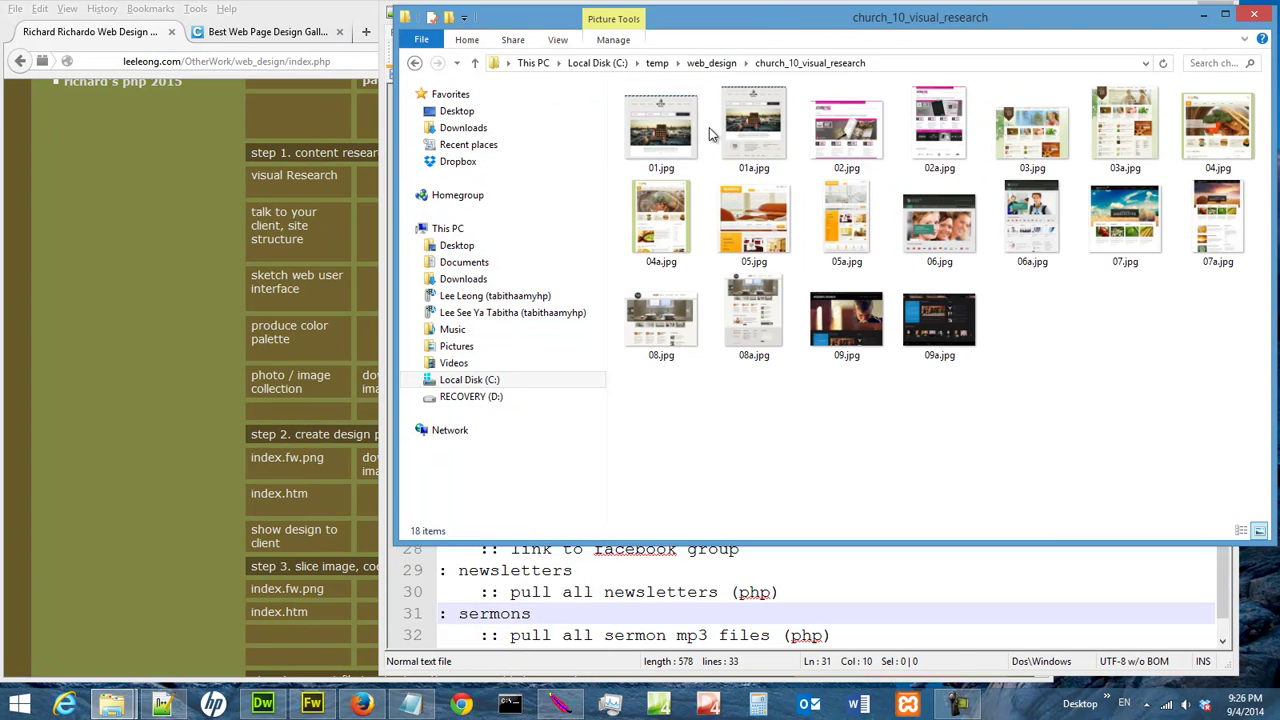
pyautogui.click(830, 318)
pyautogui.rightClick(826, 318)
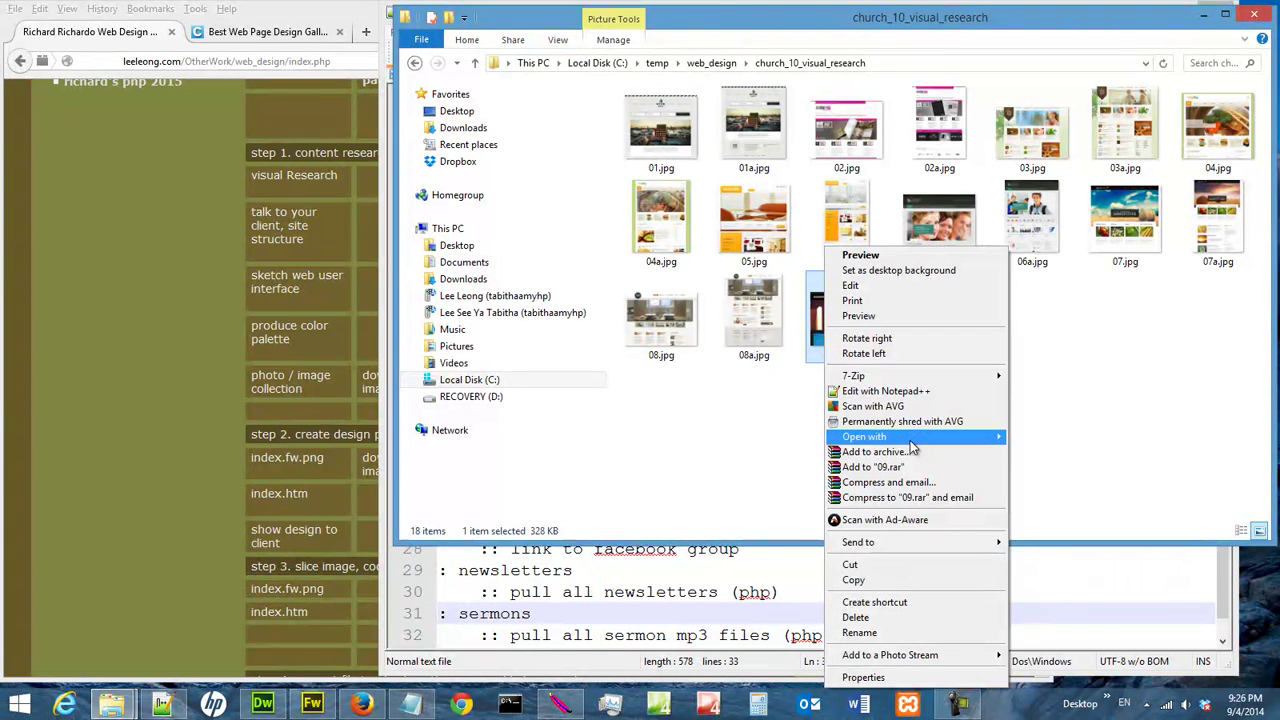
pyautogui.moveTo(864, 437)
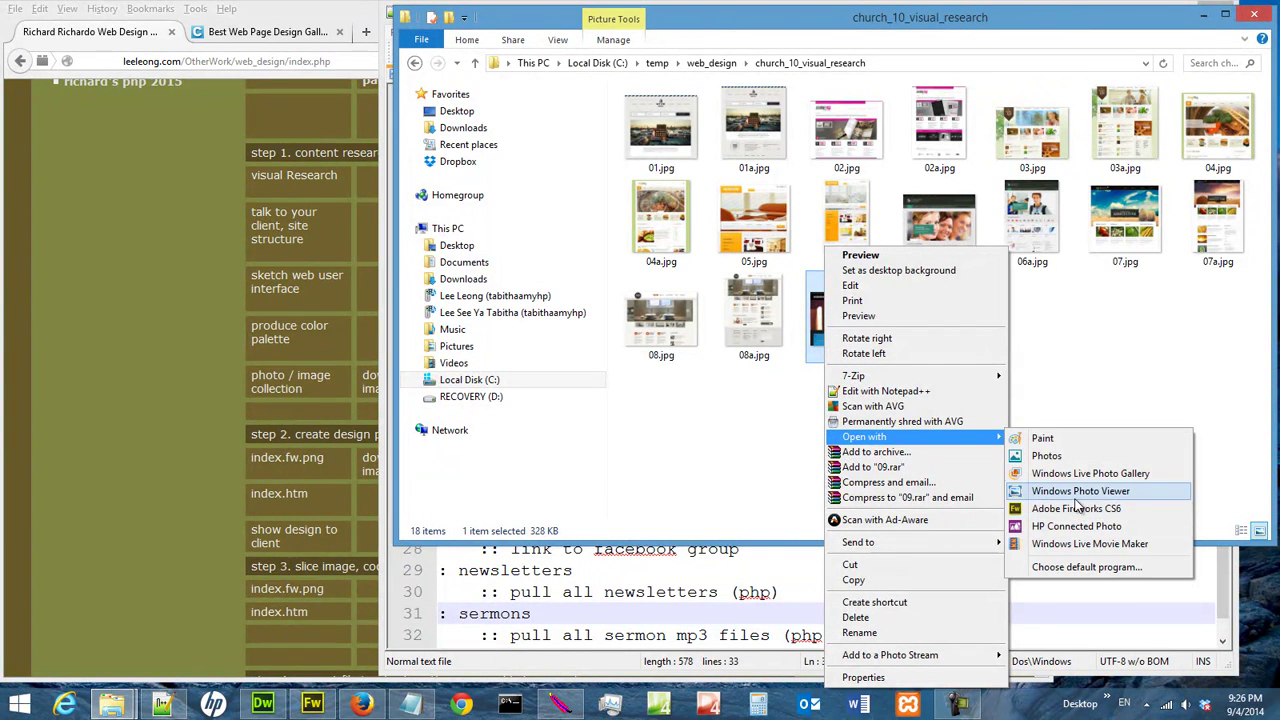
pyautogui.click(1080, 491)
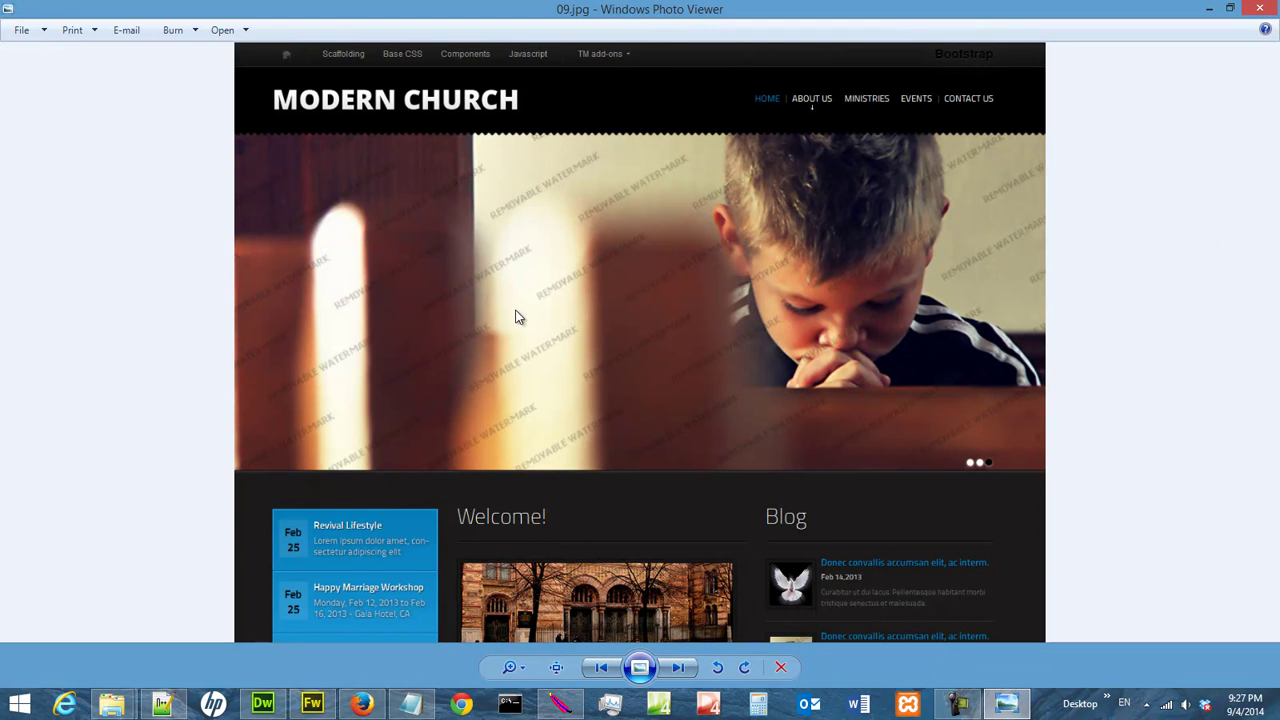
# Step: View the lower half of the design in 09a.jpg, then return to 09.jpg
pyautogui.click(678, 667)
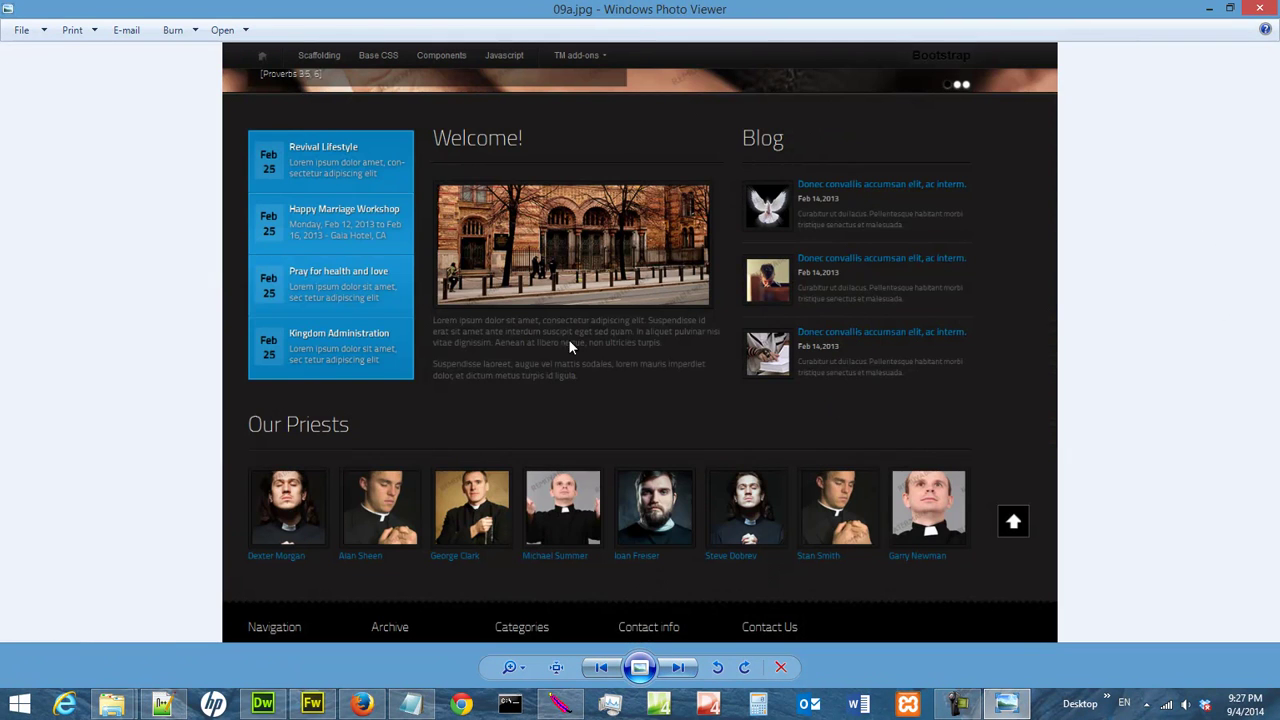
pyautogui.click(601, 667)
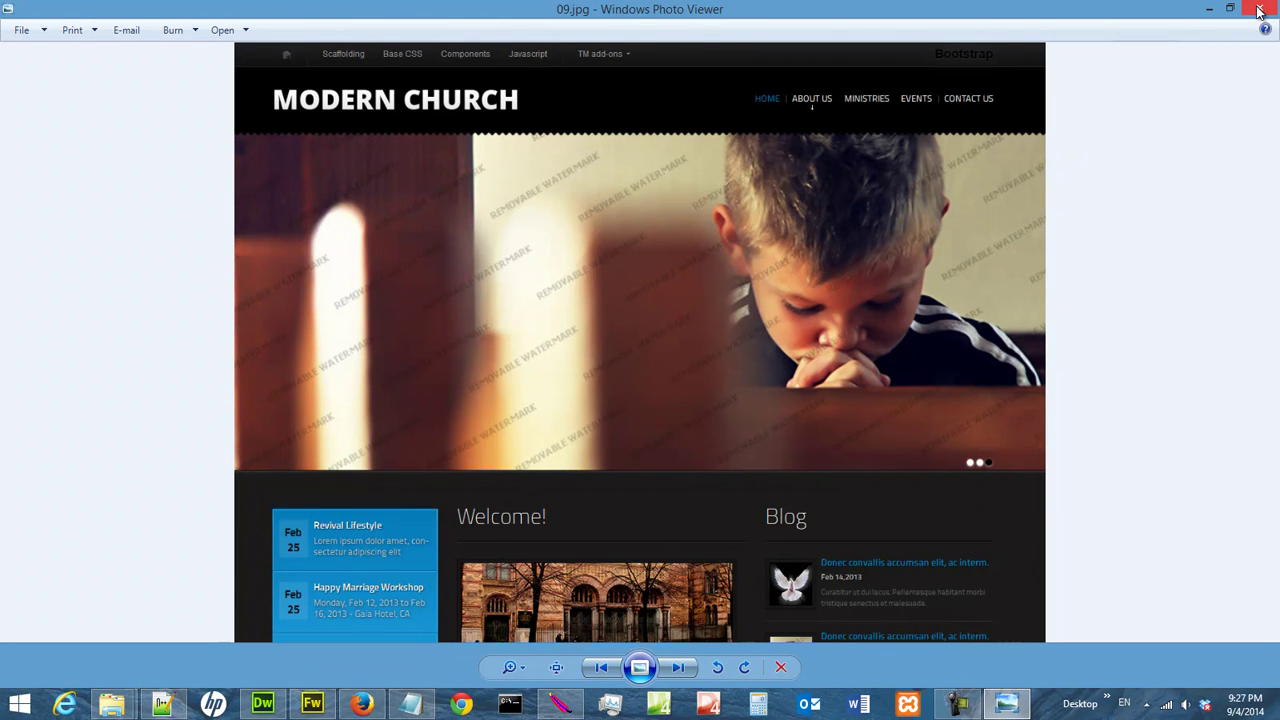
# Step: Close the photo viewer and bring church_site_structure.txt in Notepad++ to the front
pyautogui.click(1259, 10)
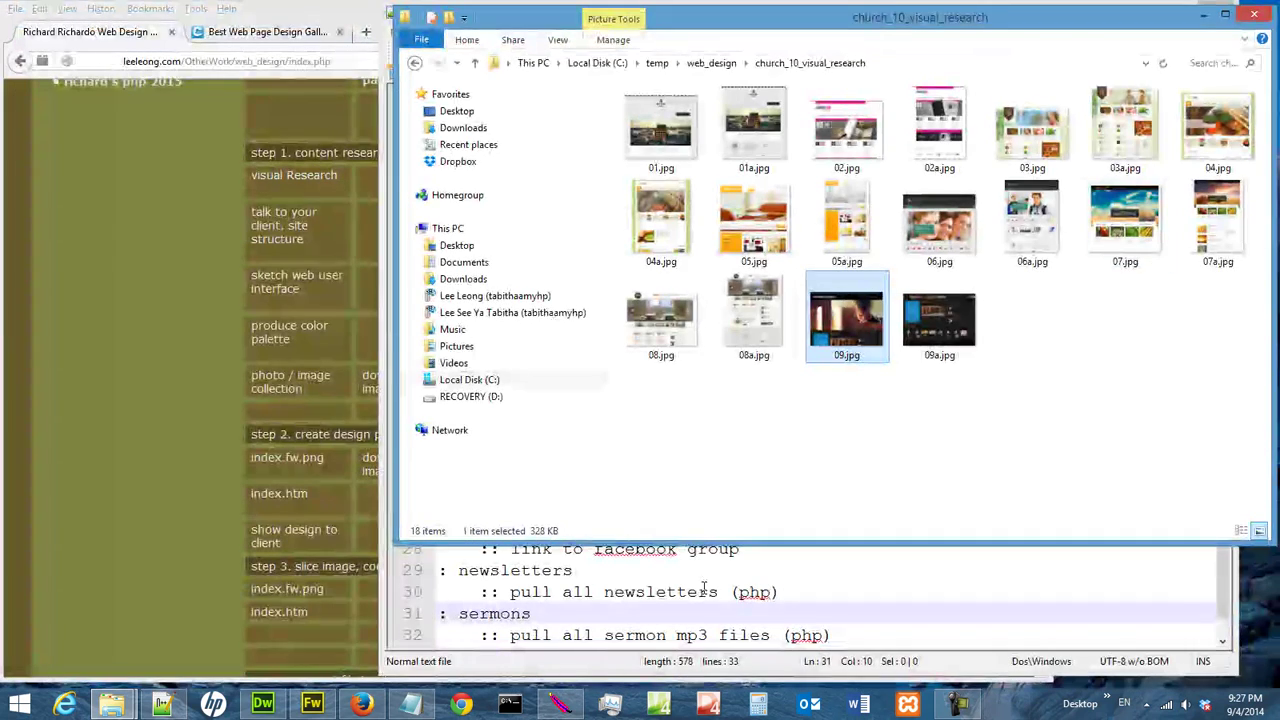
pyautogui.click(160, 705)
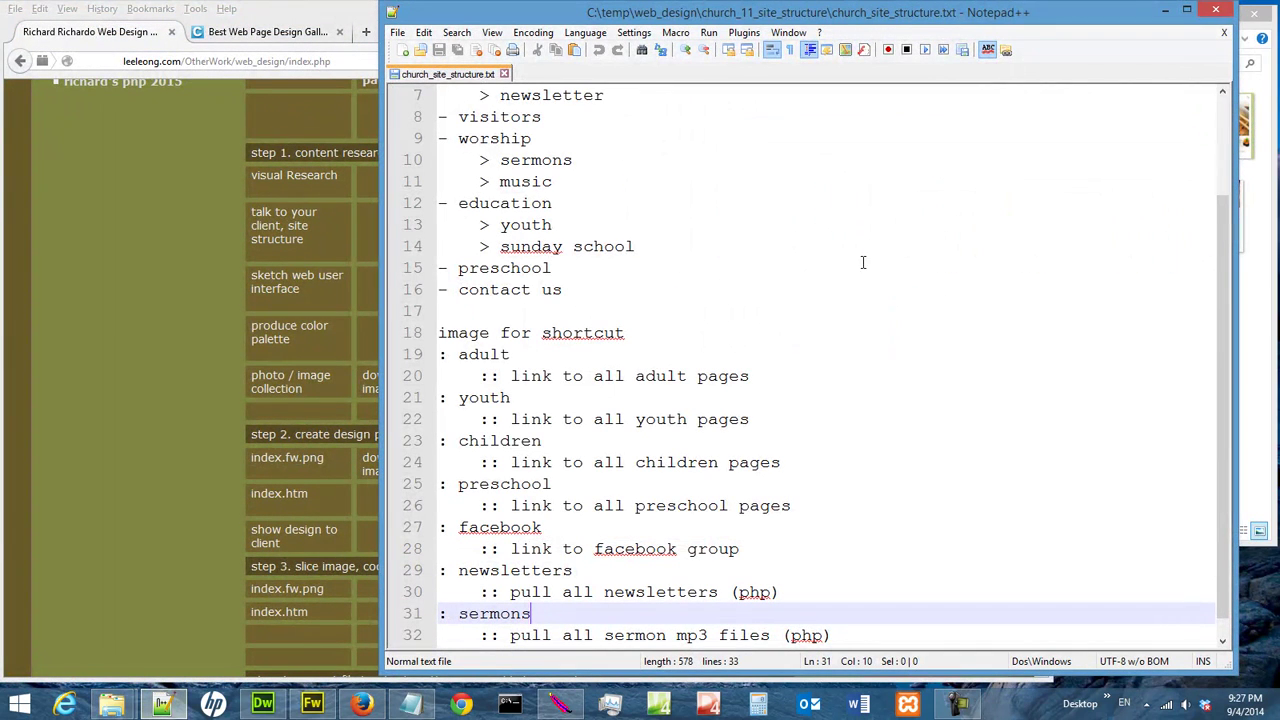